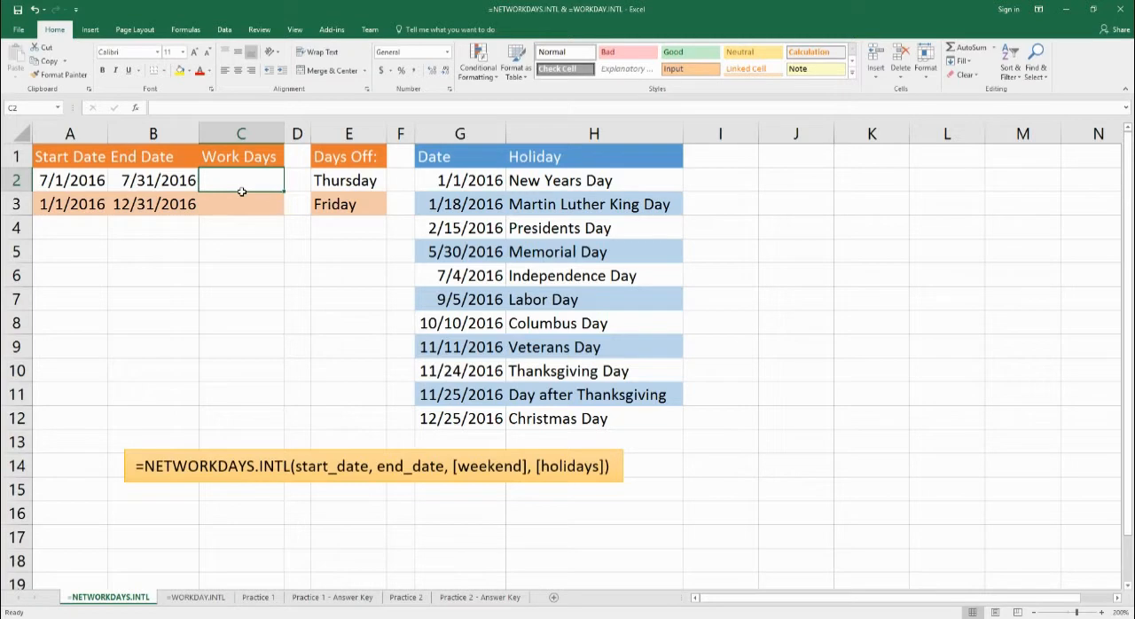
Begin a NETWORKDAYS.INTL formula in C2 with A2 as the start date and B2 as the end date.
drag(359, 189, 359, 205)
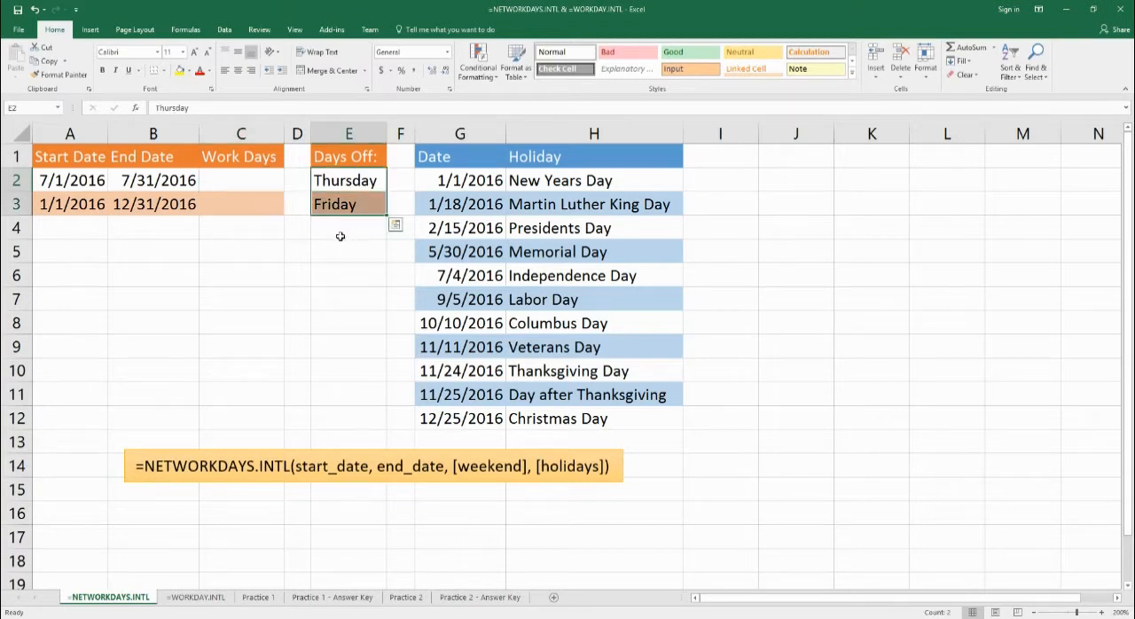
click(245, 190)
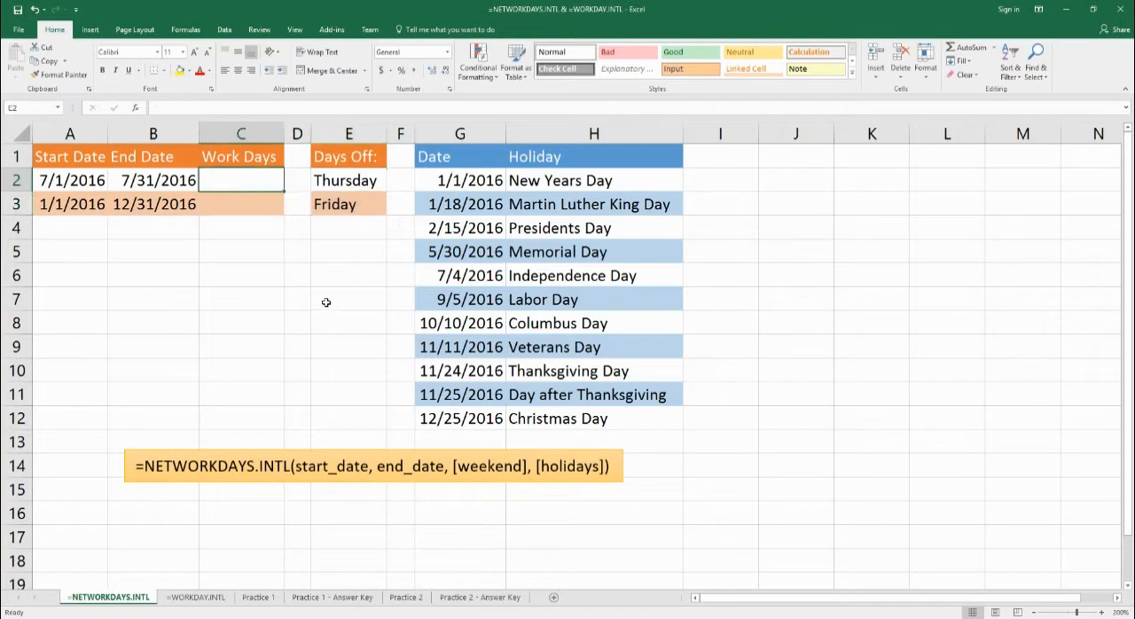
text(=ne)
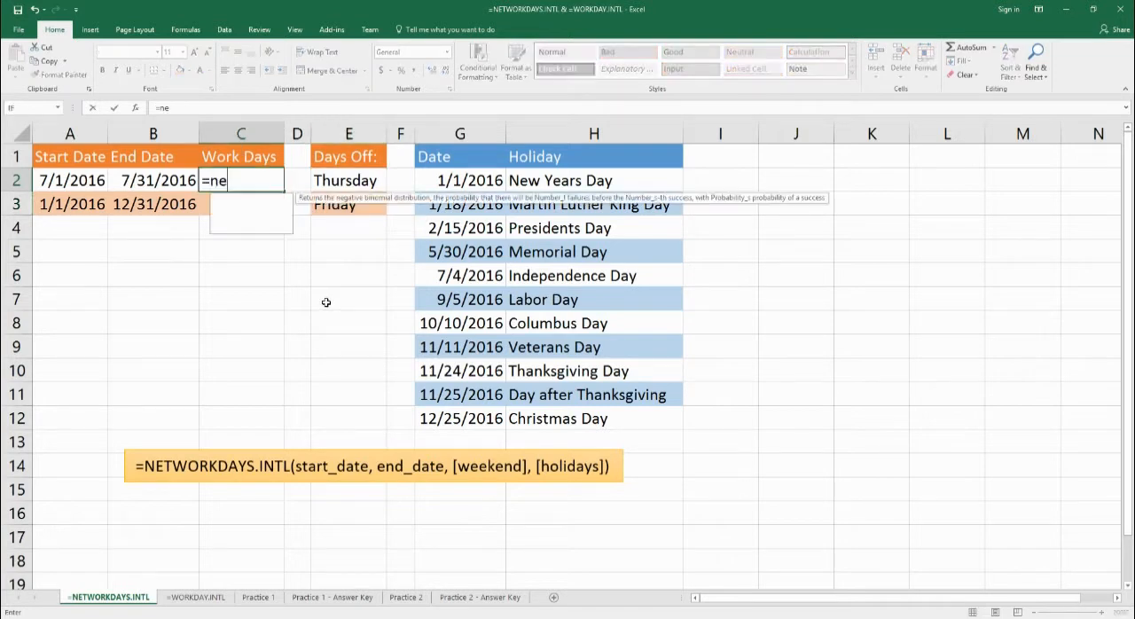
text(tworkdays.)
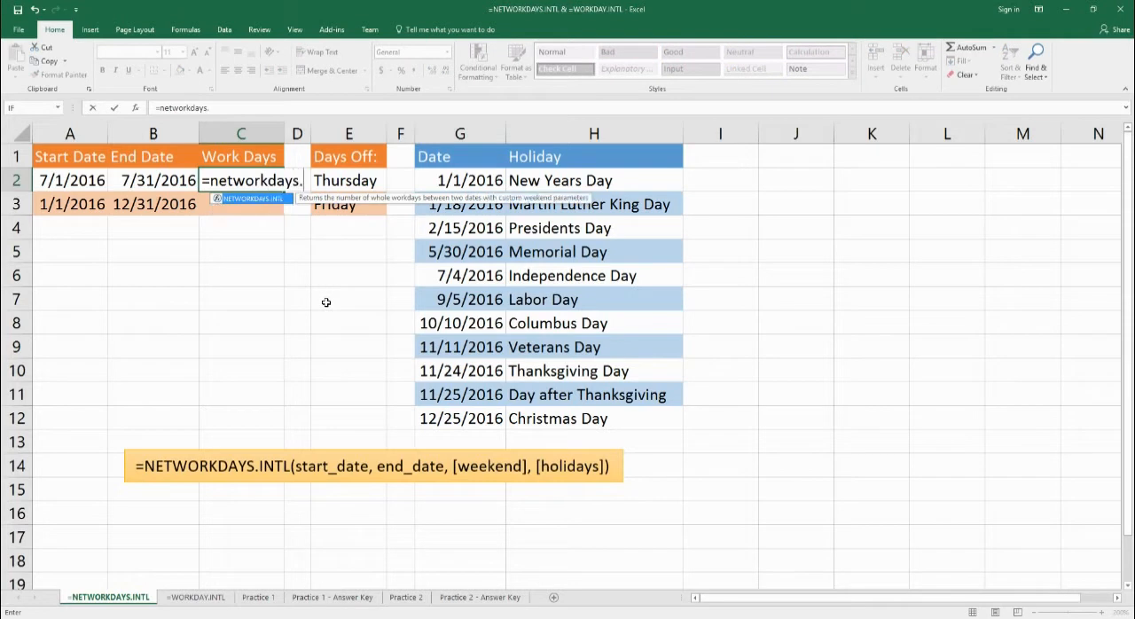
text(intl()
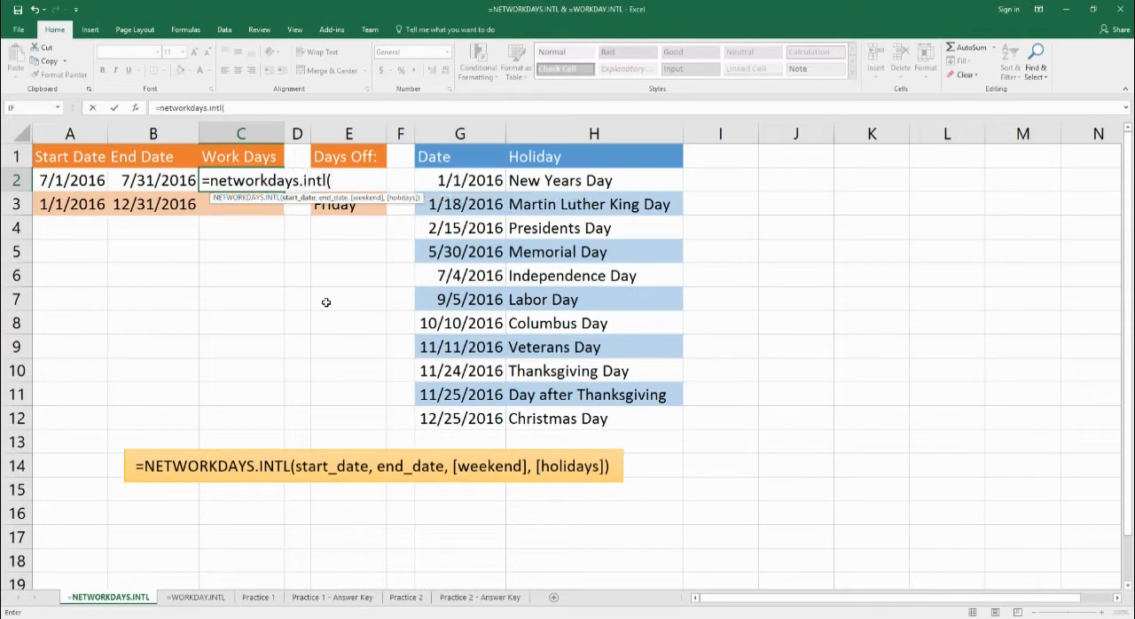
key(Left)
key(Left)
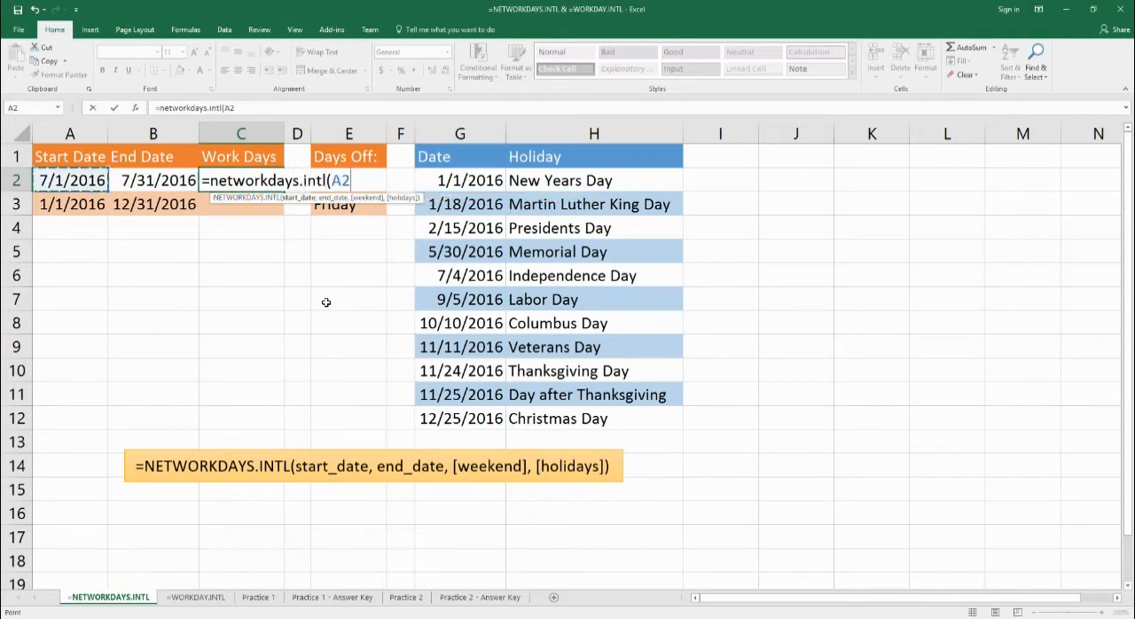
text(,)
key(Left)
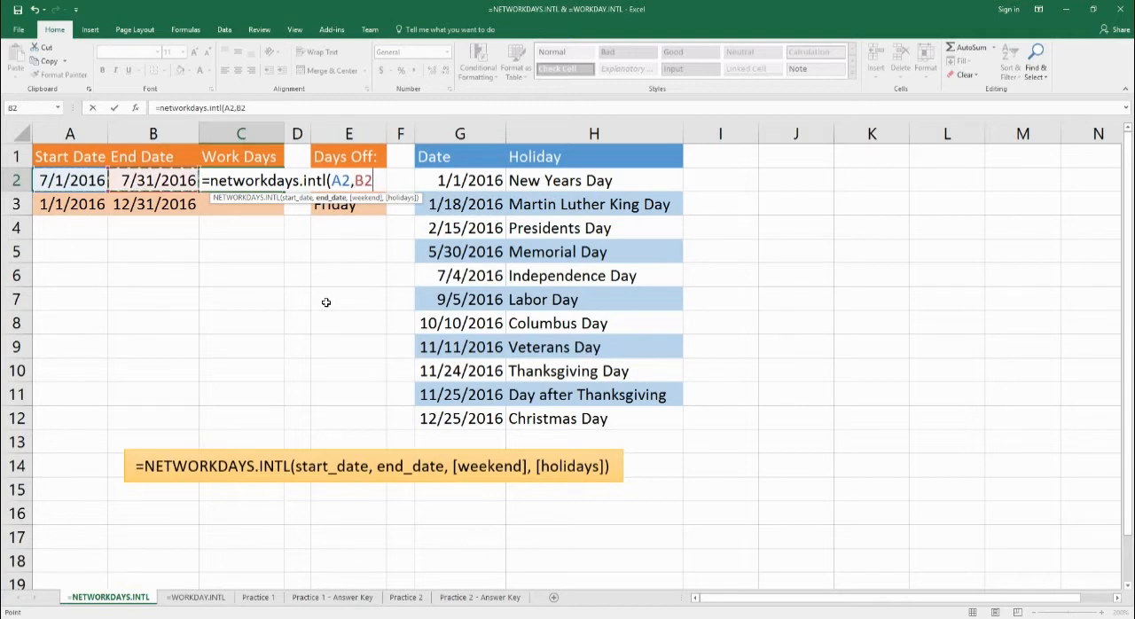
Complete the C2 formula with weekend code 6 (Thursday, Friday) and the holiday range G2:G12.
text(,)
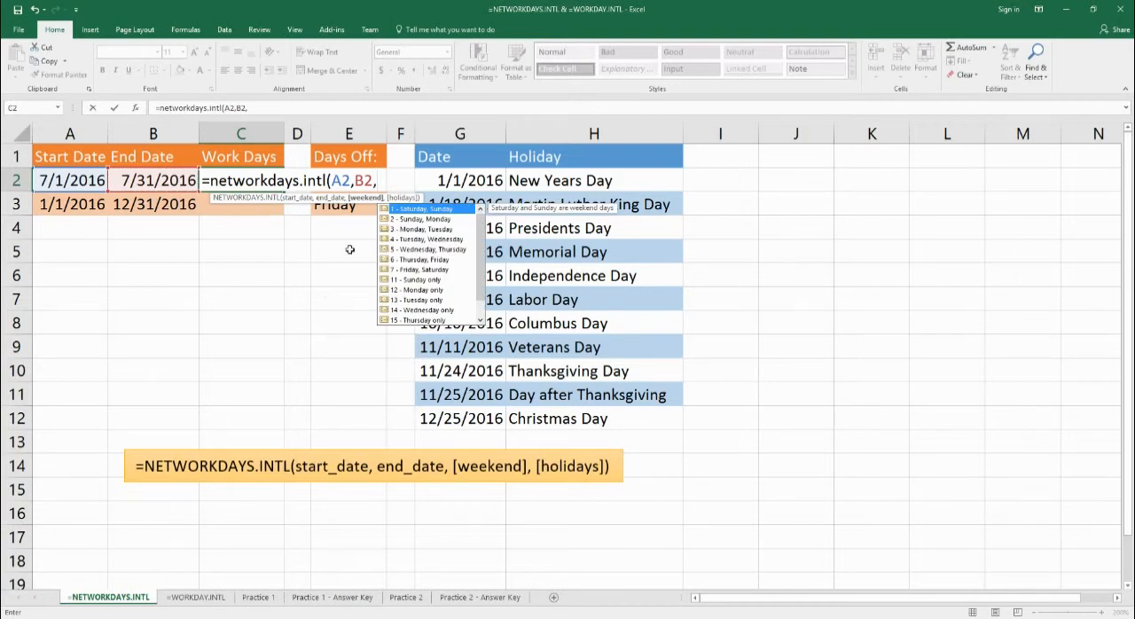
key(Down)
key(Down)
key(Down)
key(Down)
key(Down)
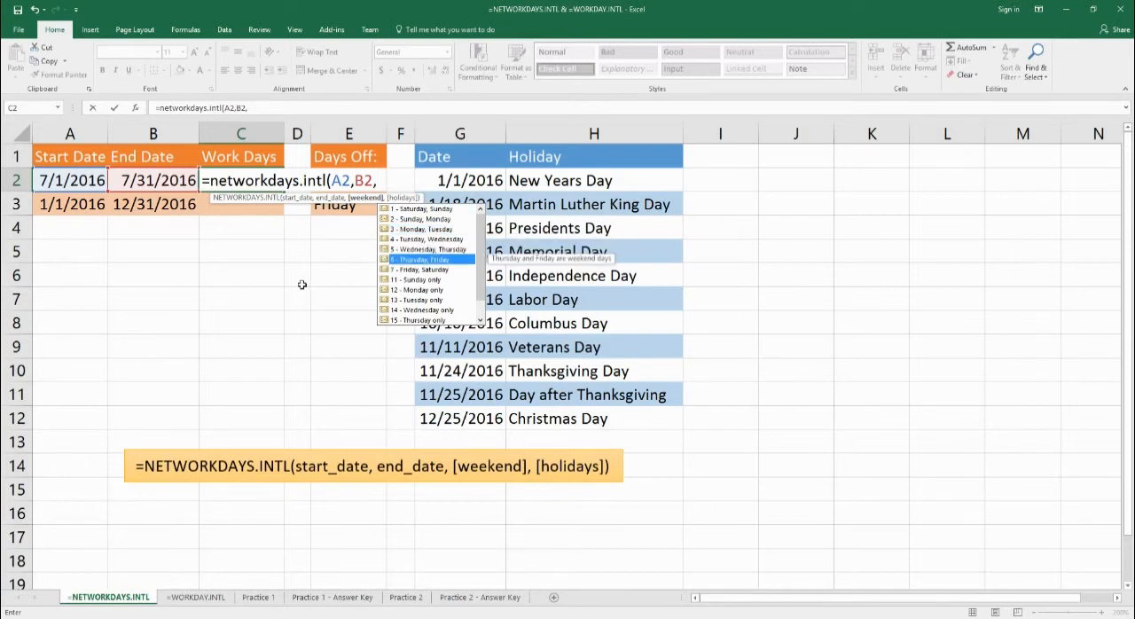
text(6)
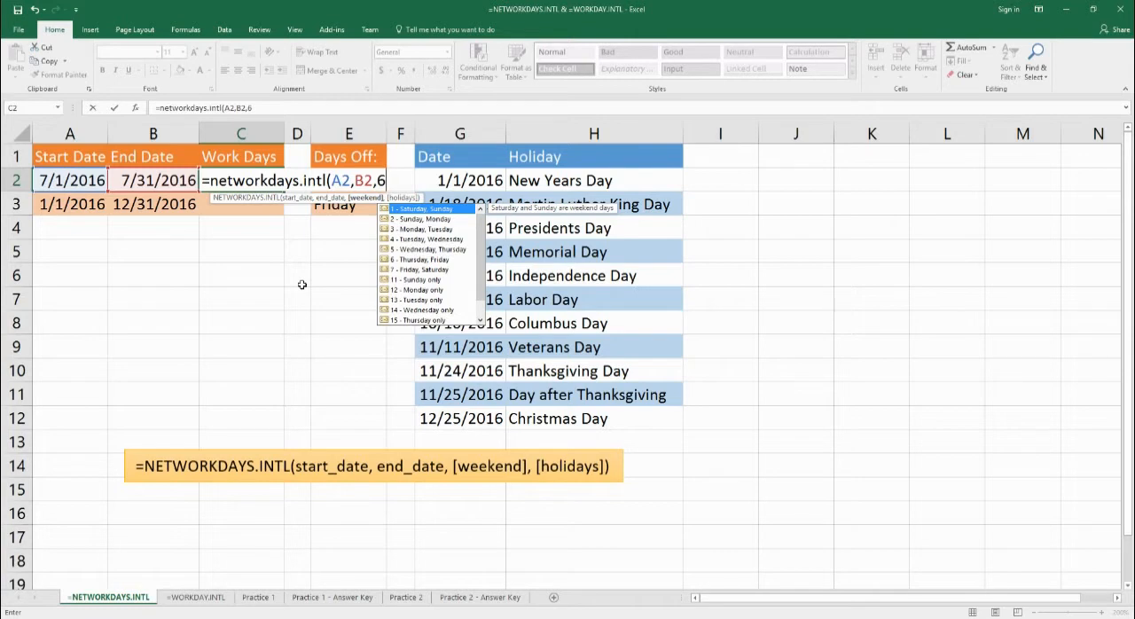
text(,)
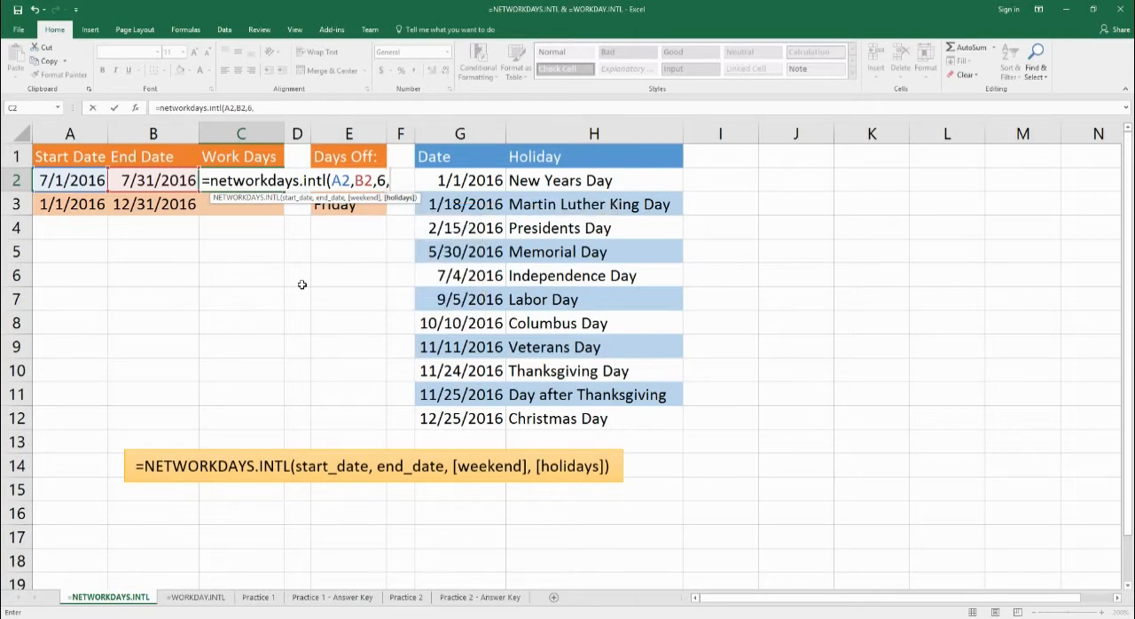
drag(478, 186, 473, 423)
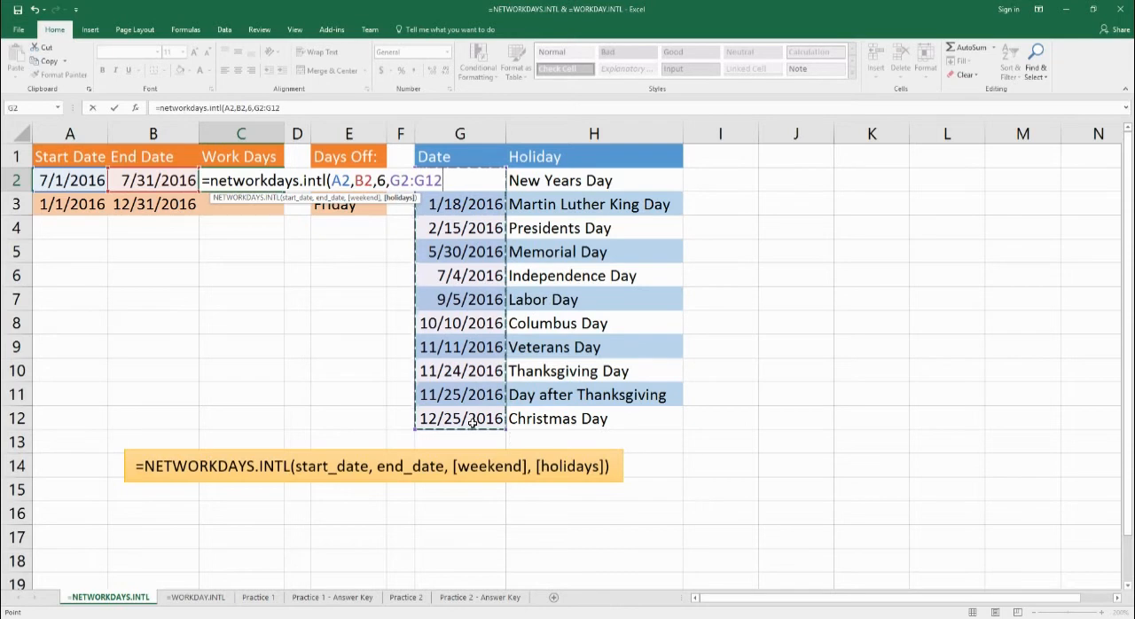
text())
key(Return)
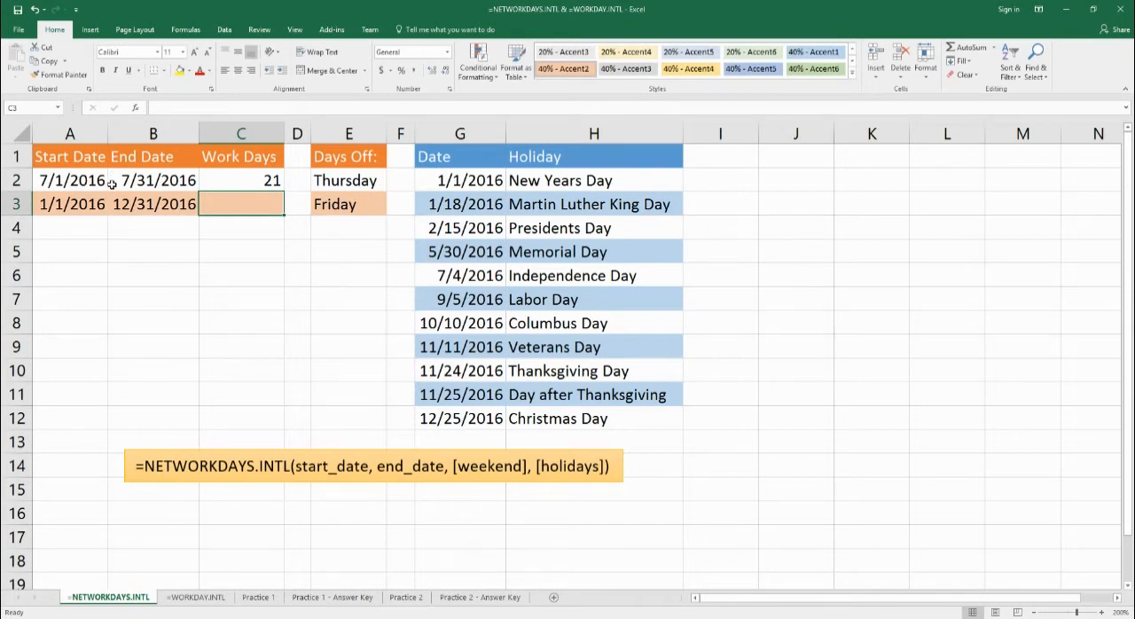
Enter =networkdays.intl(A3,B3,6,g2:g12) in C3 to count the second row's work days.
double_click(230, 212)
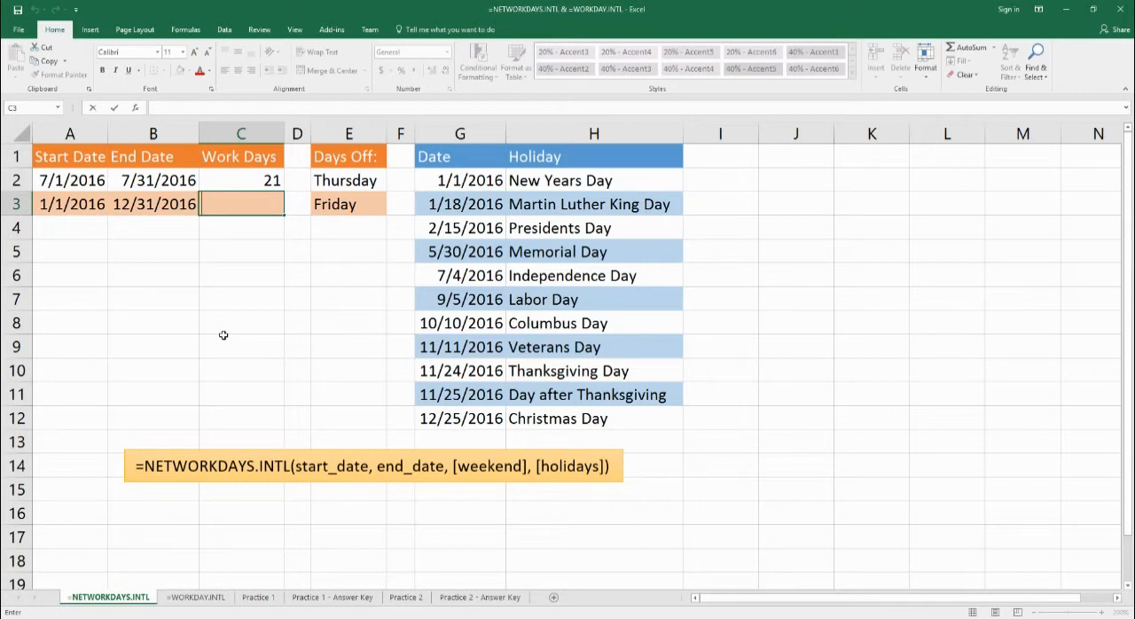
text(=networ)
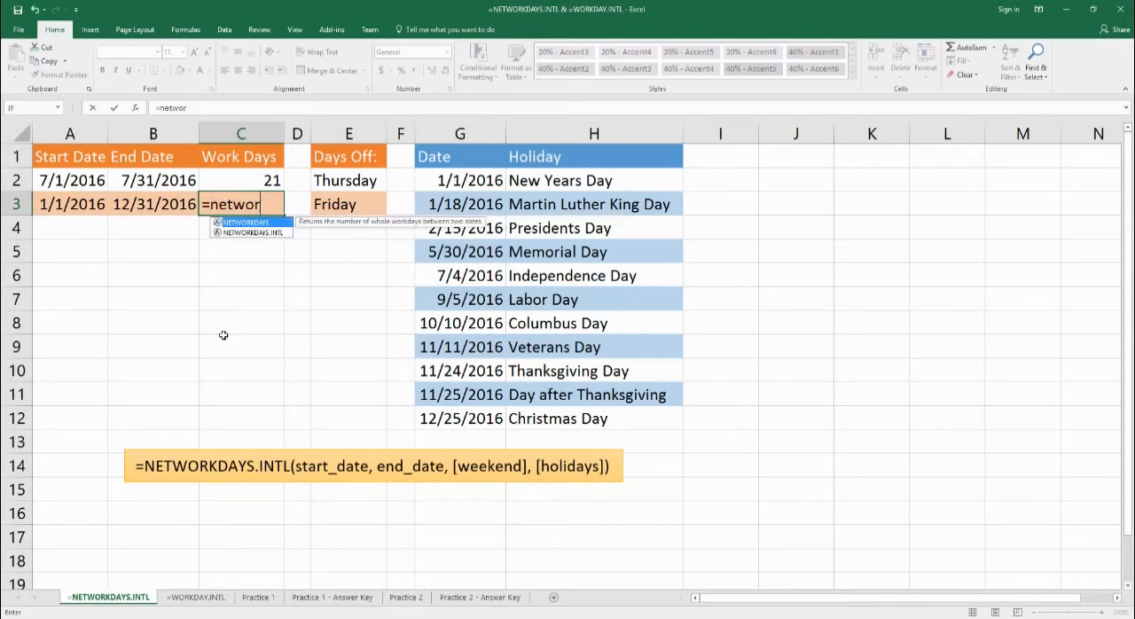
text(kdays.intl()
key(Left)
key(Left)
text(,)
key(Left)
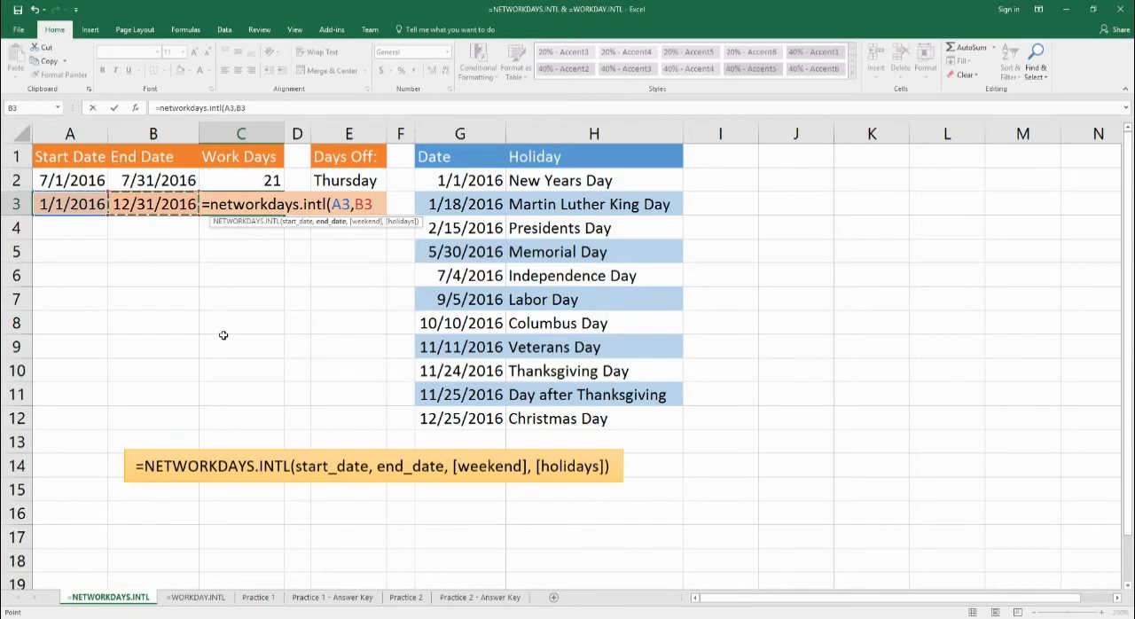
text(,)
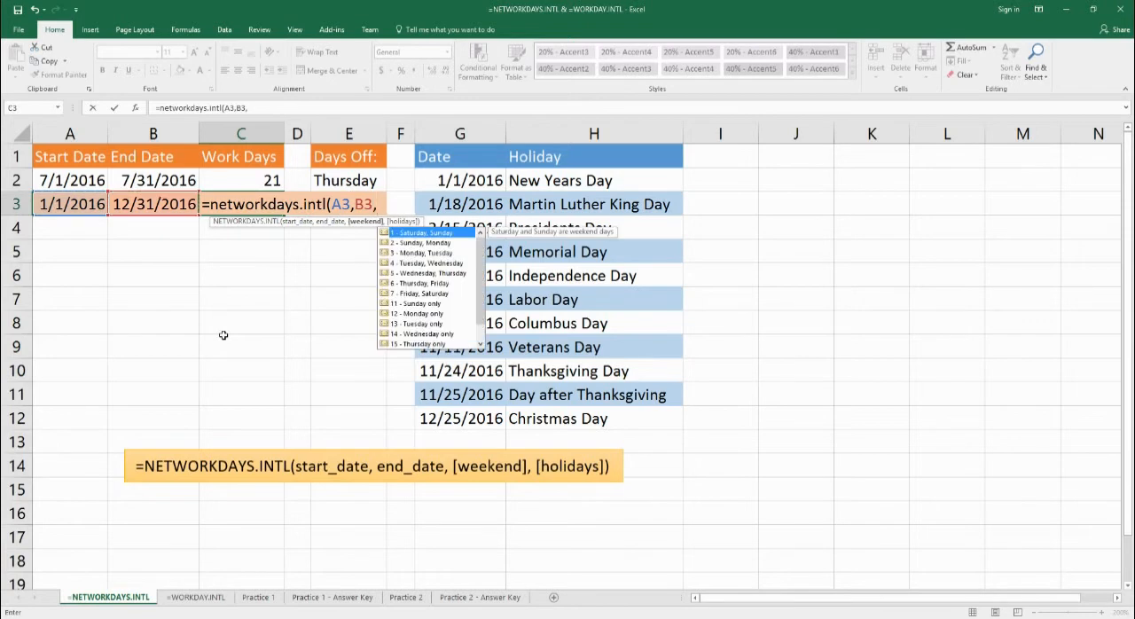
text(6,g2)
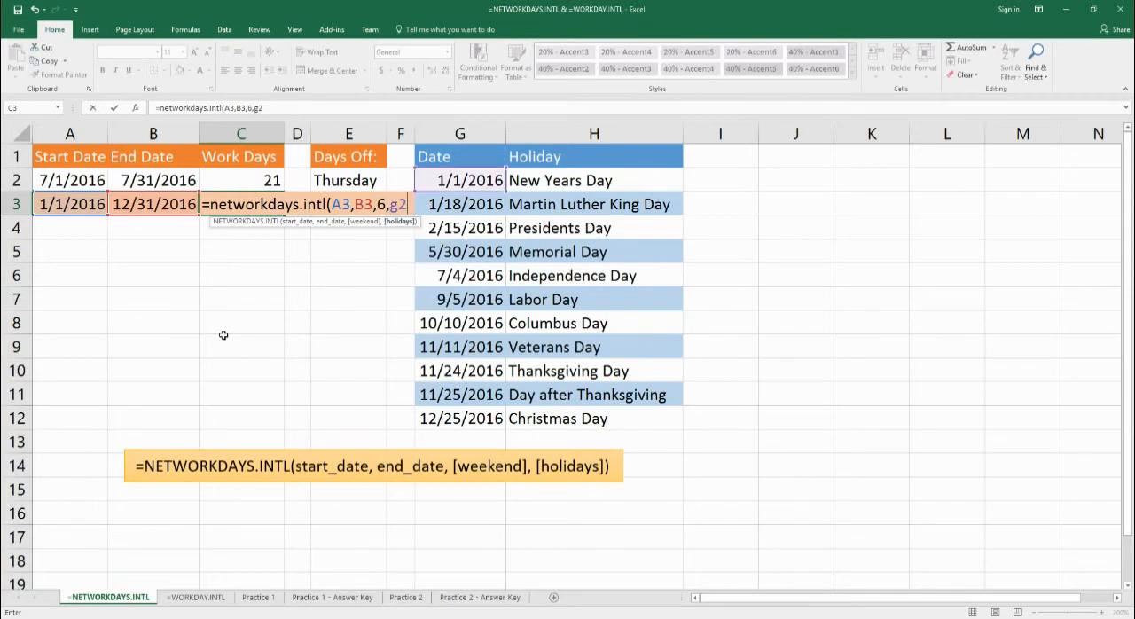
text(:g12))
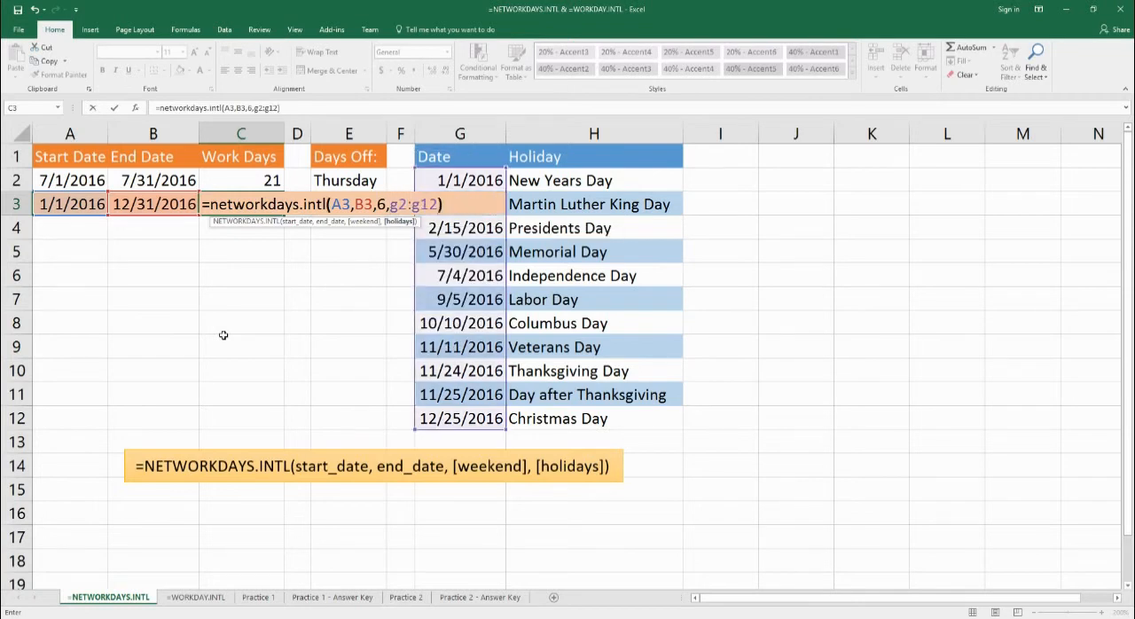
key(Return)
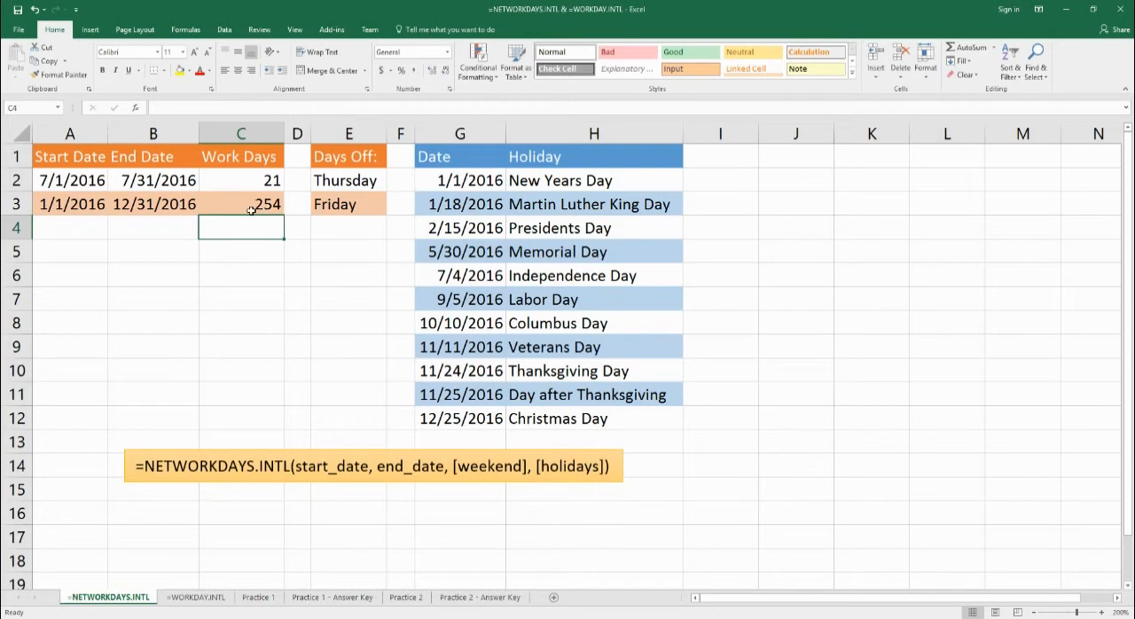
On the =WORKDAY.INTL sheet, begin a WORKDAY.INTL formula in C2 with A2 as start date and B2 as days.
click(179, 600)
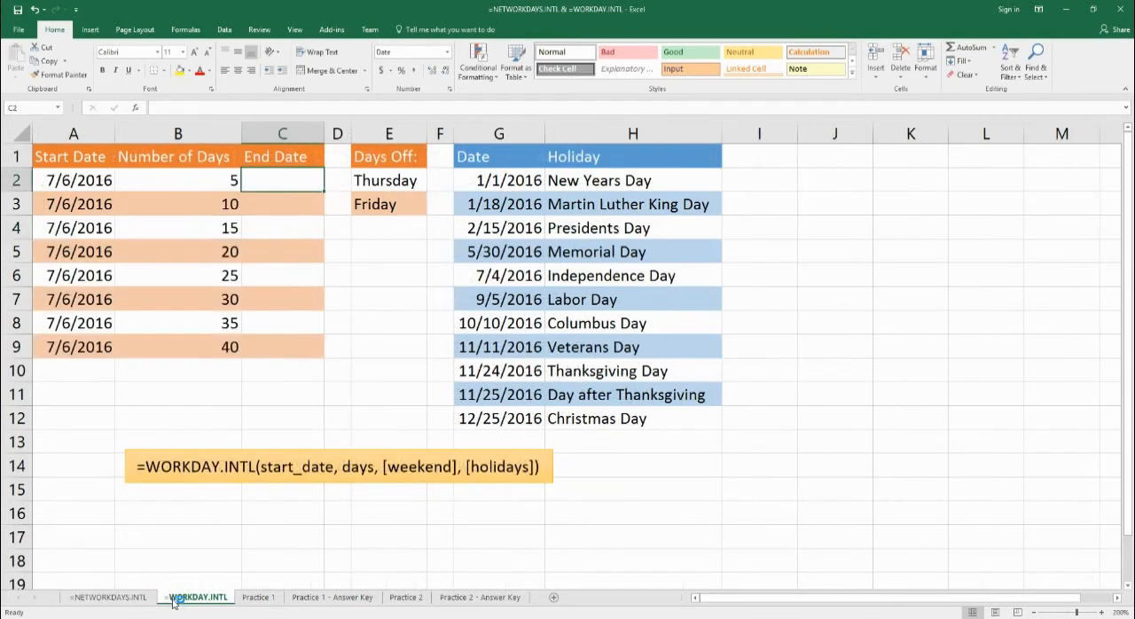
double_click(295, 189)
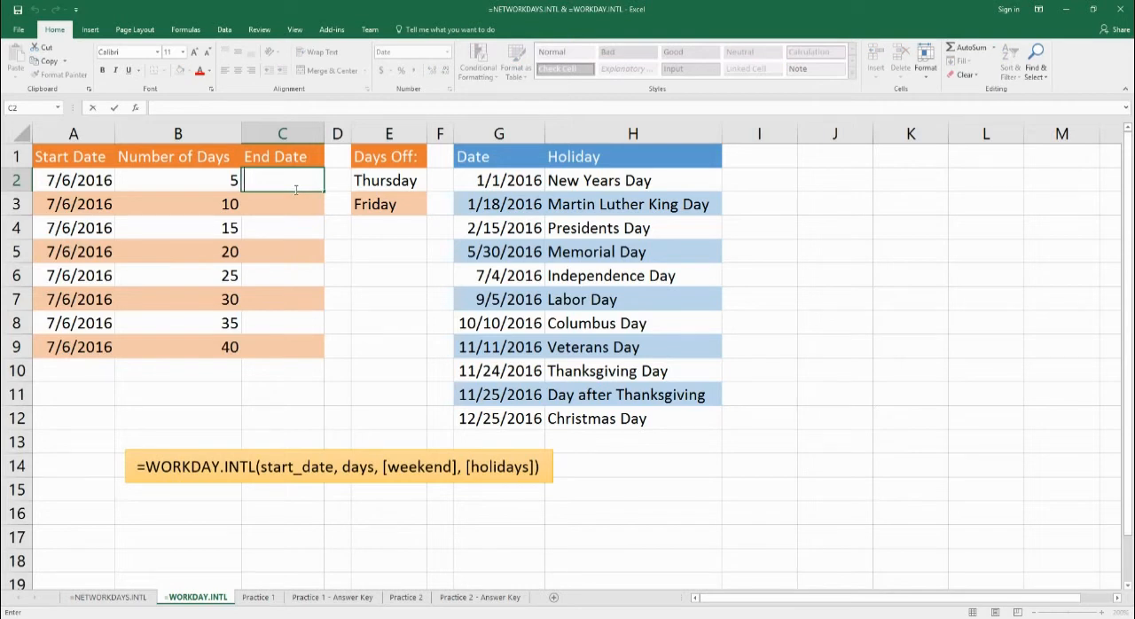
text(=wo)
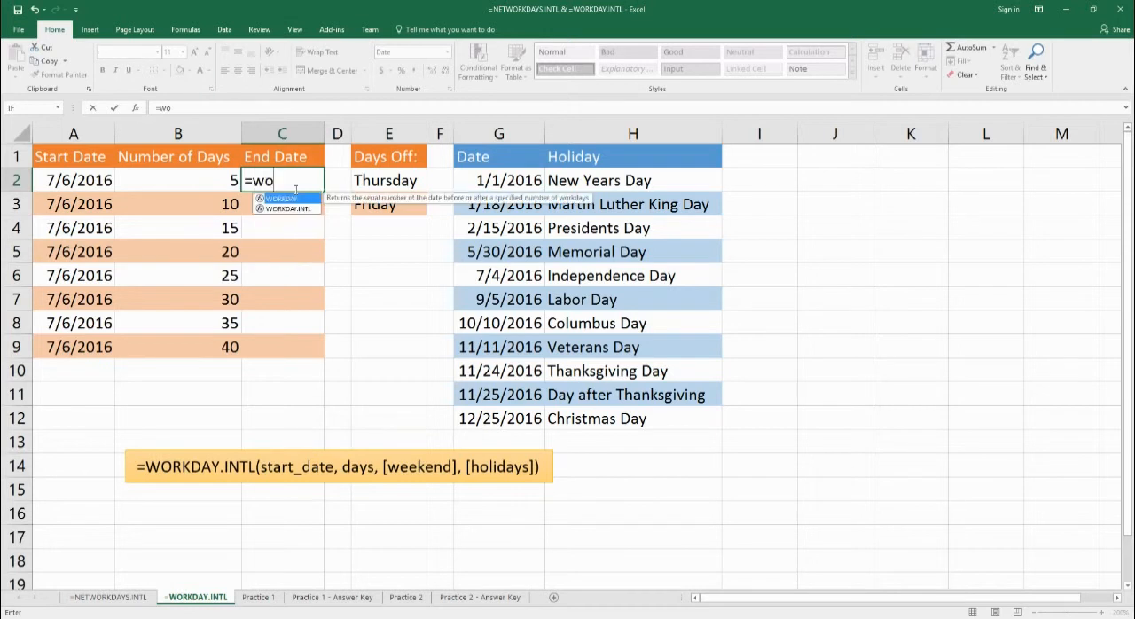
text(rkday.intl()
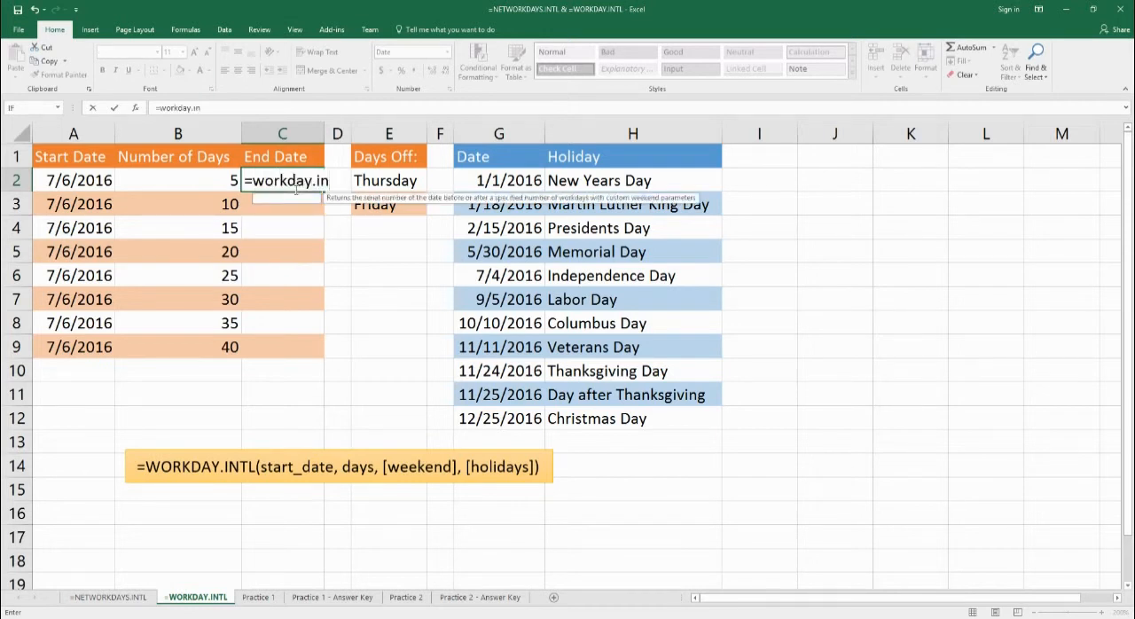
key(Left)
key(Left)
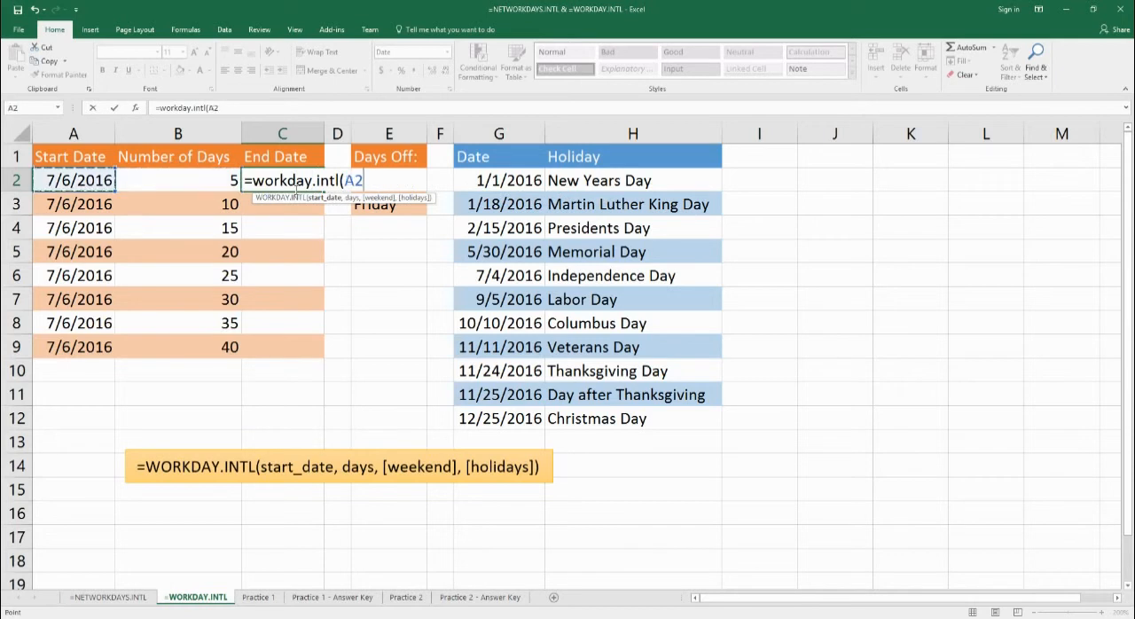
text(,)
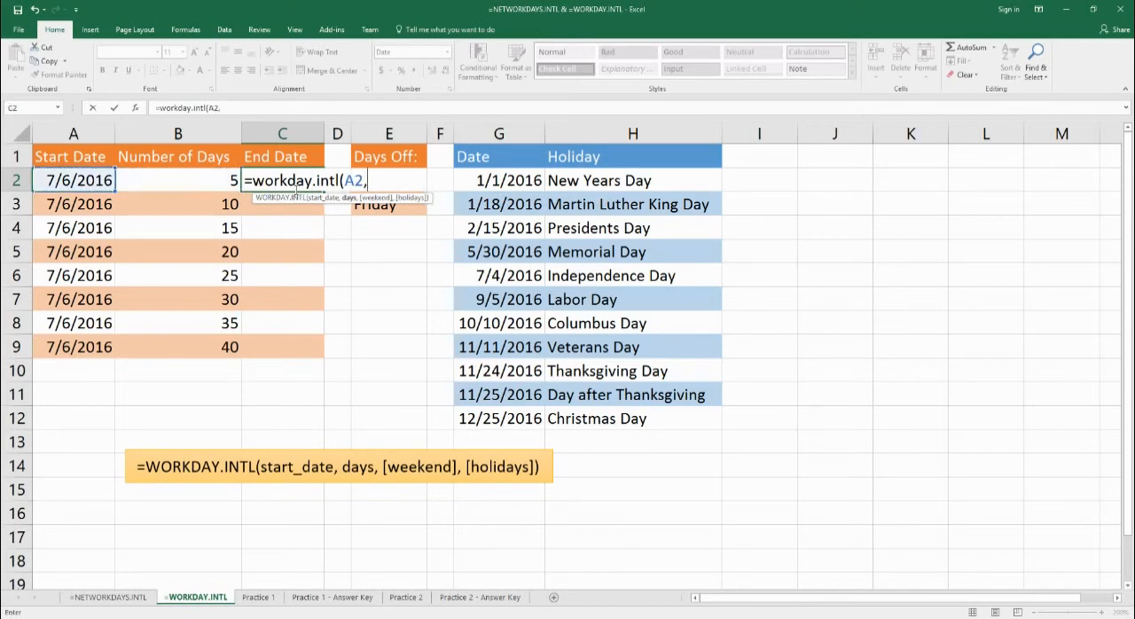
key(Left)
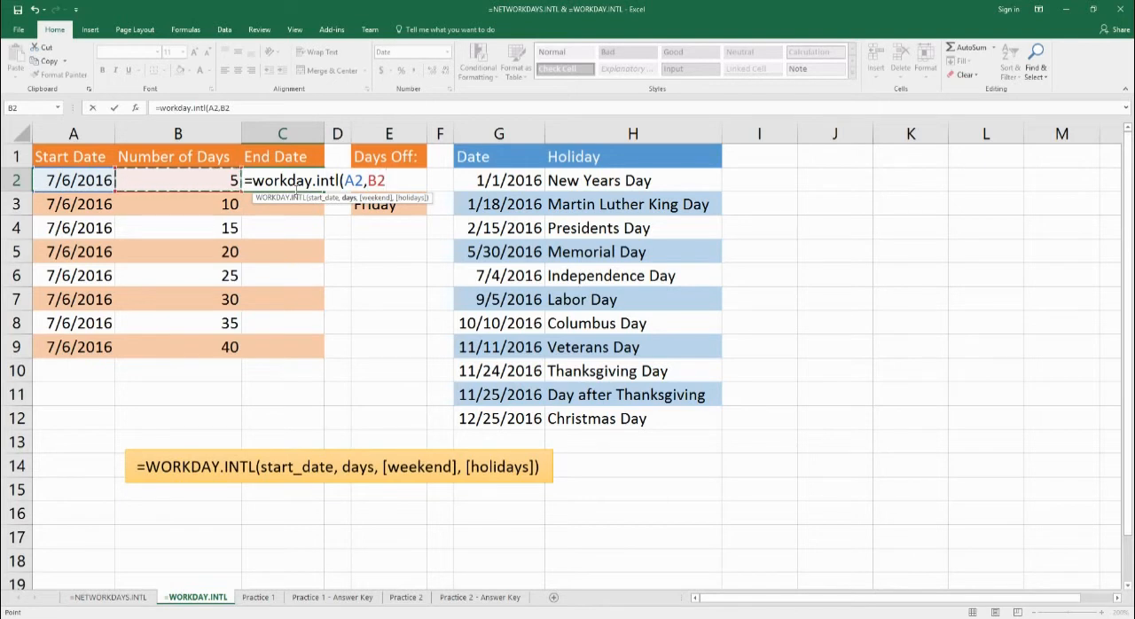
Complete the C2 end date formula with weekend code 6 and the row-locked holiday range g$2:g$12.
text(,)
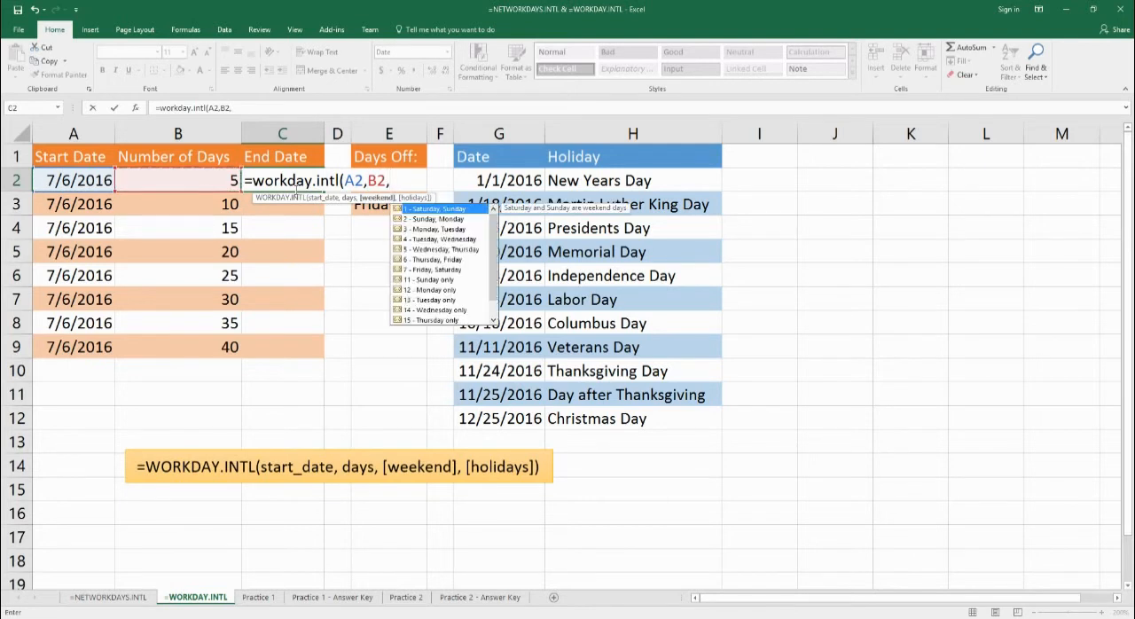
key(Down)
key(Down)
key(Down)
key(Down)
key(Down)
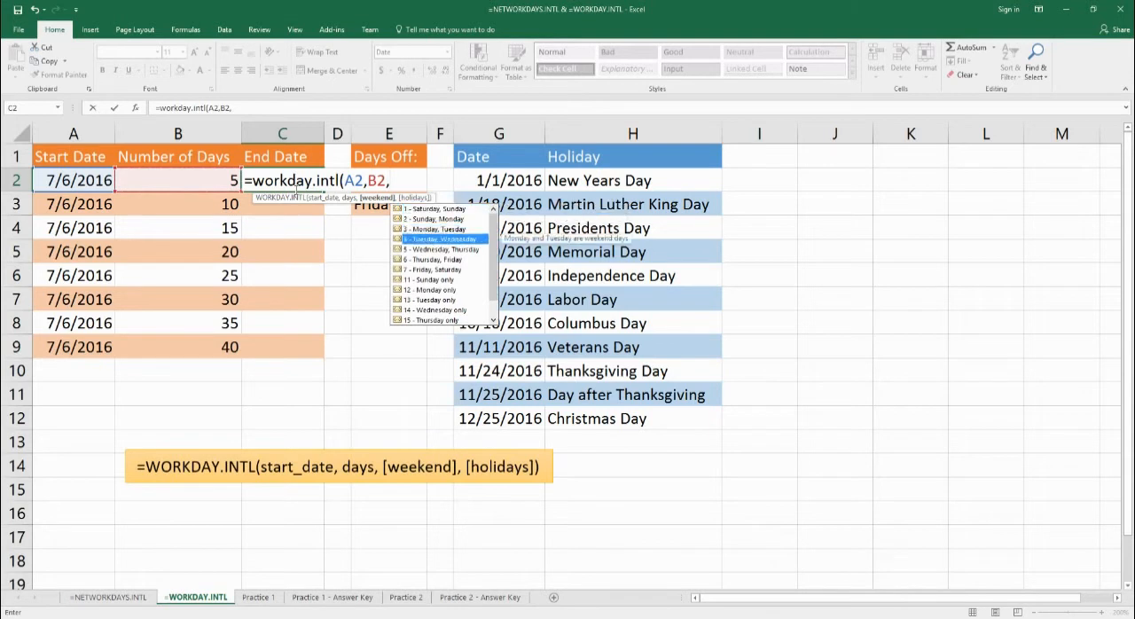
text(6)
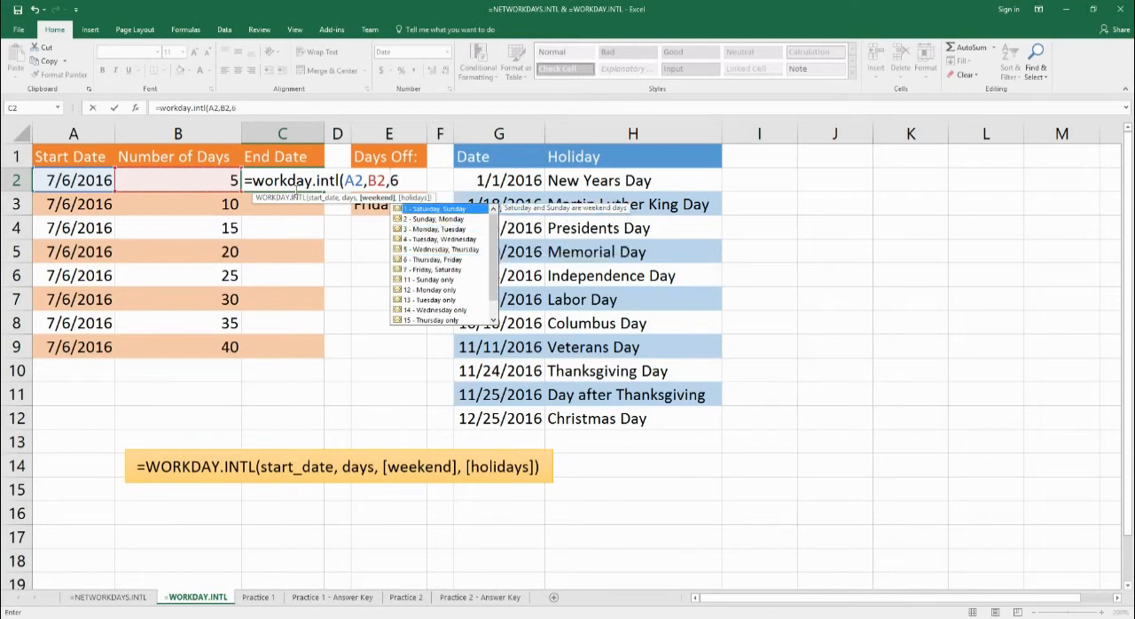
text(,g)
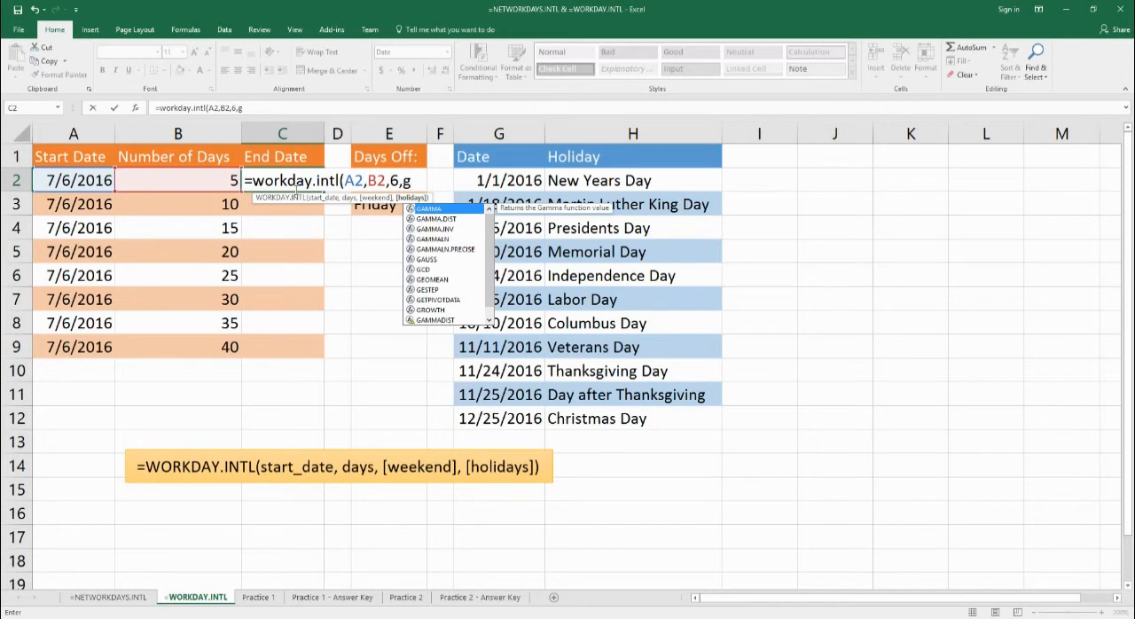
text($2)
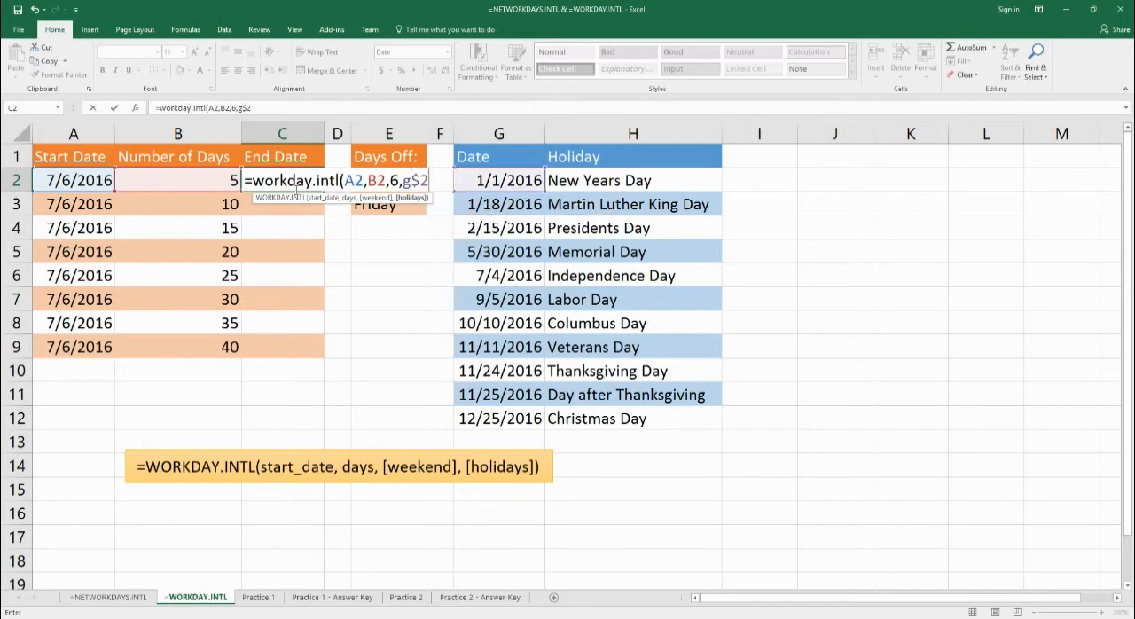
text(:g$12)
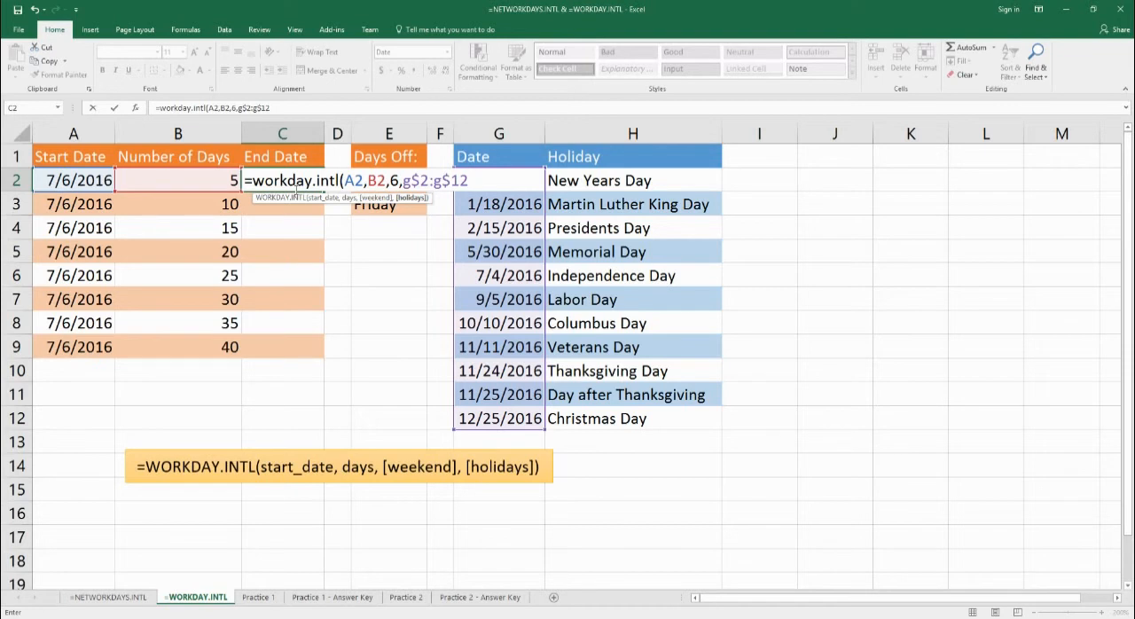
text())
key(Return)
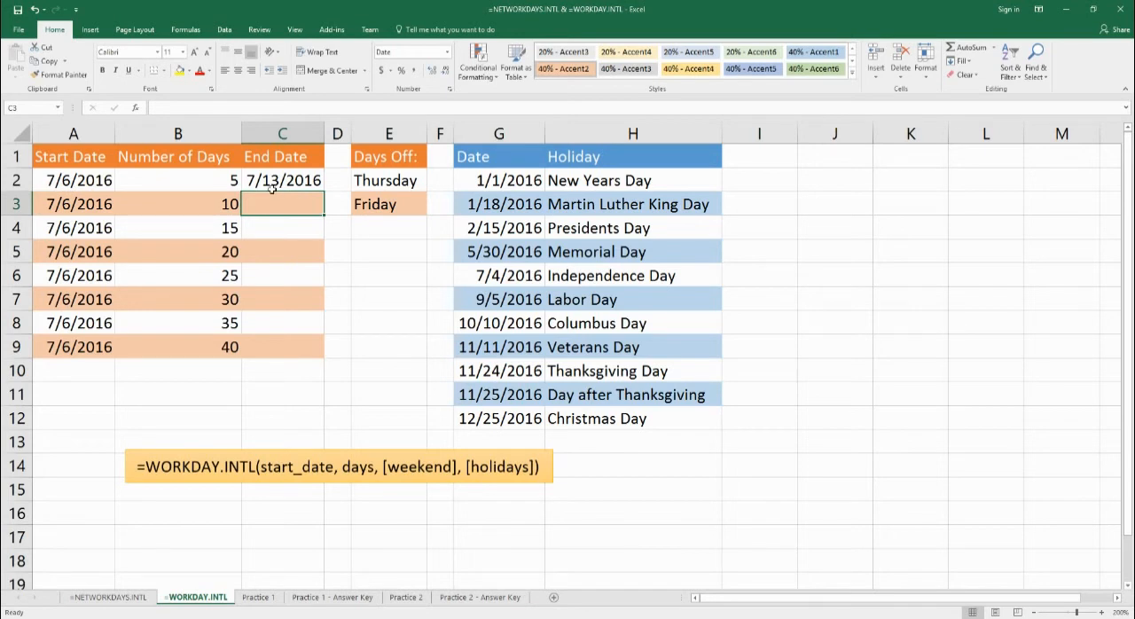
click(66, 184)
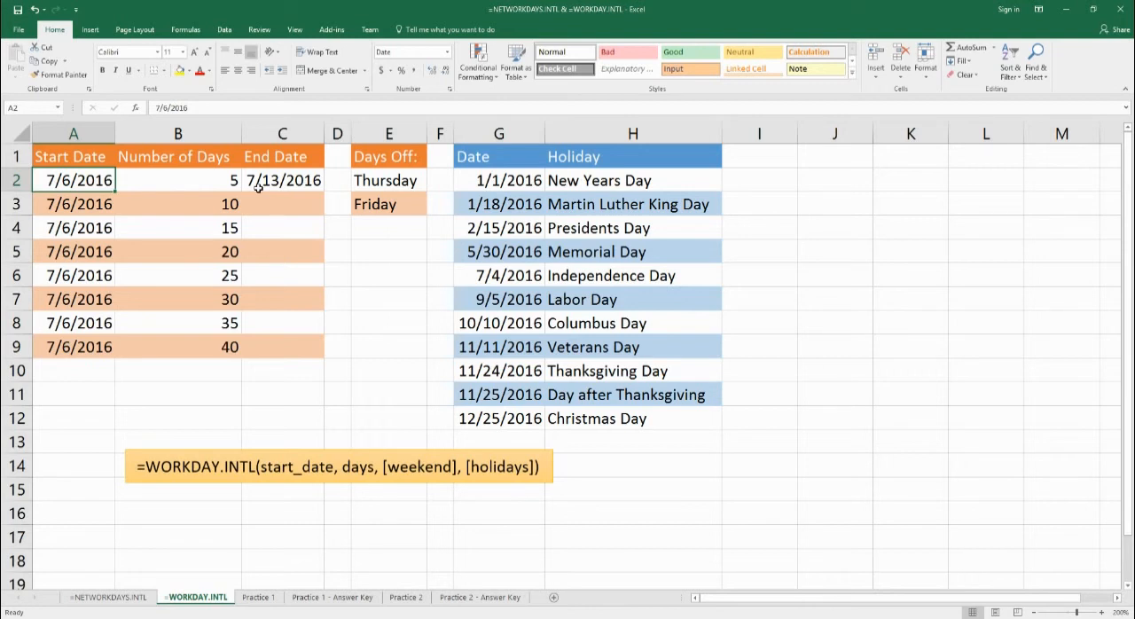
Begin a WORKDAY.INTL formula in C3 with A3 as start date and B3 as days.
click(267, 205)
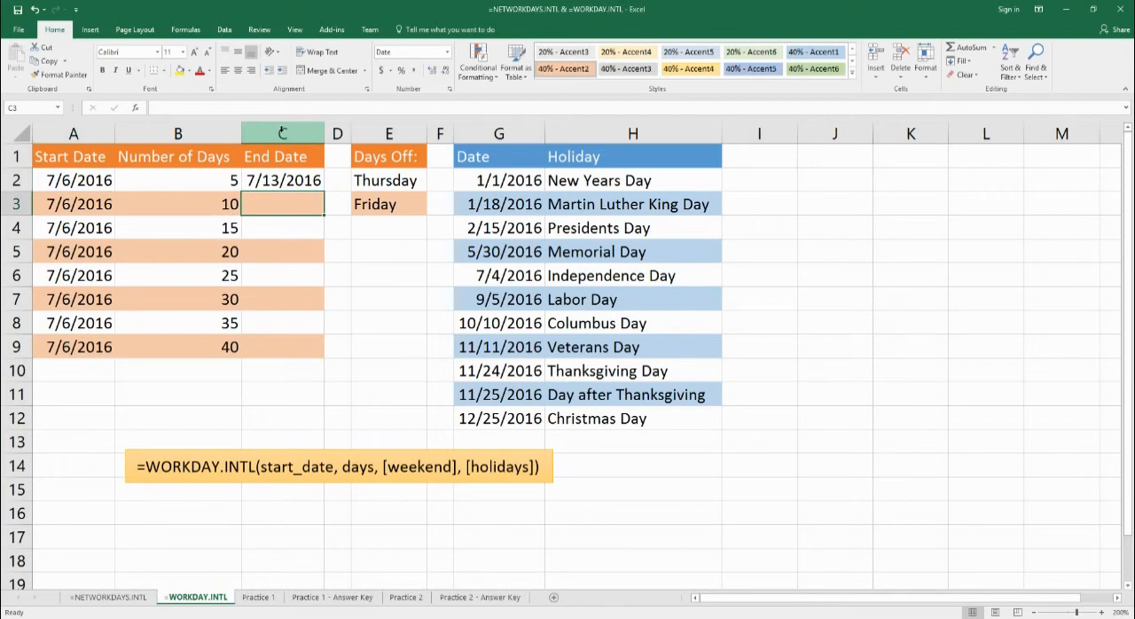
text(=workda)
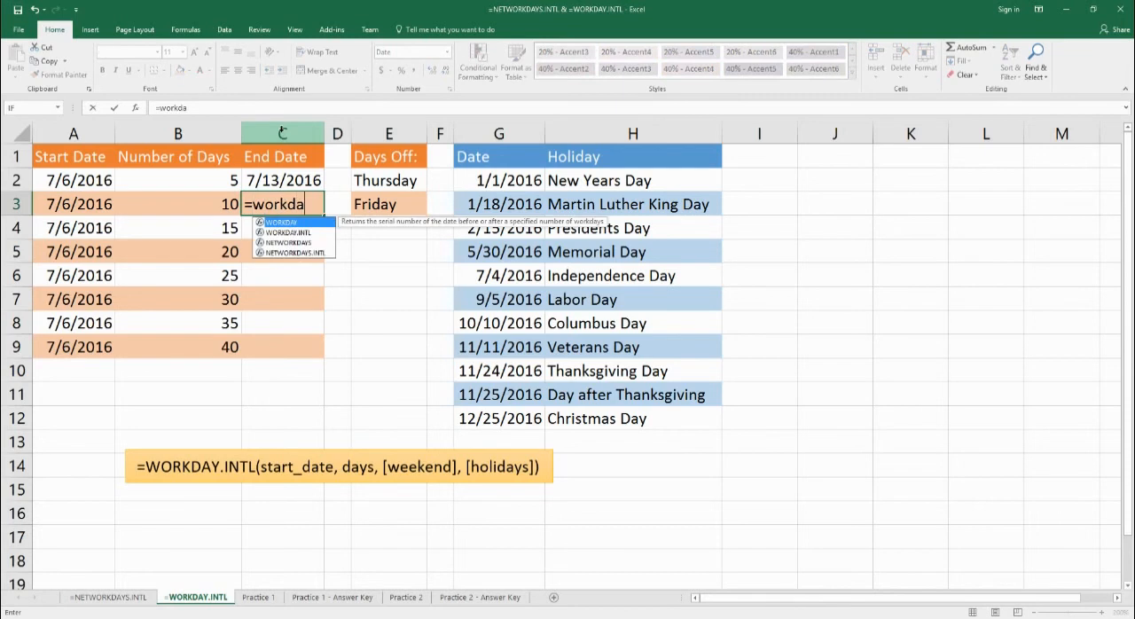
text(y.intl()
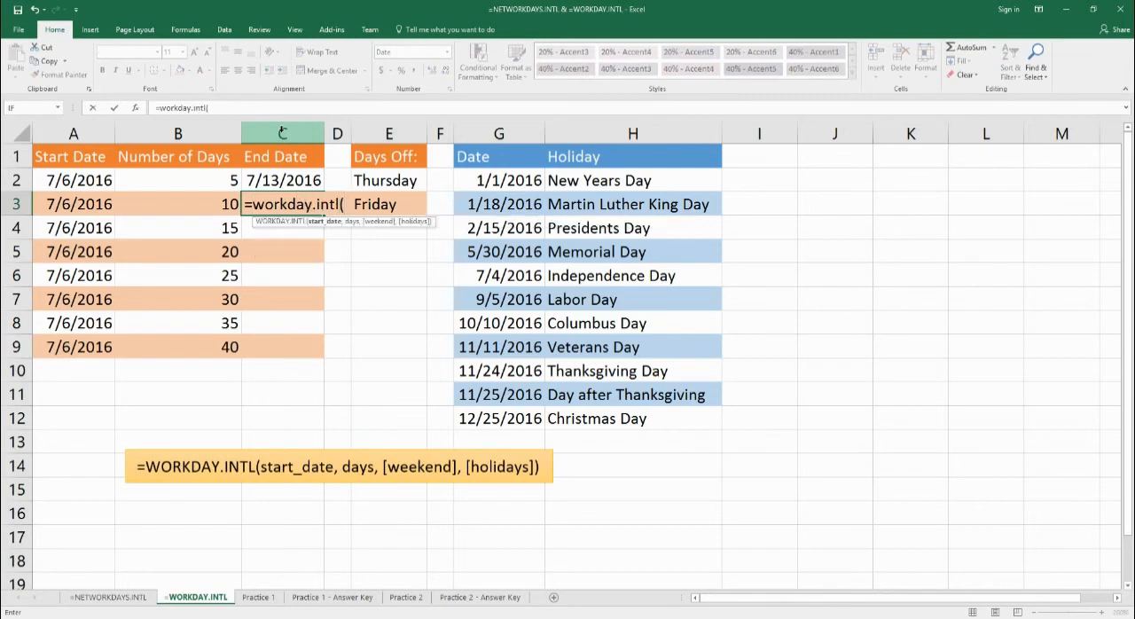
key(Left)
key(Left)
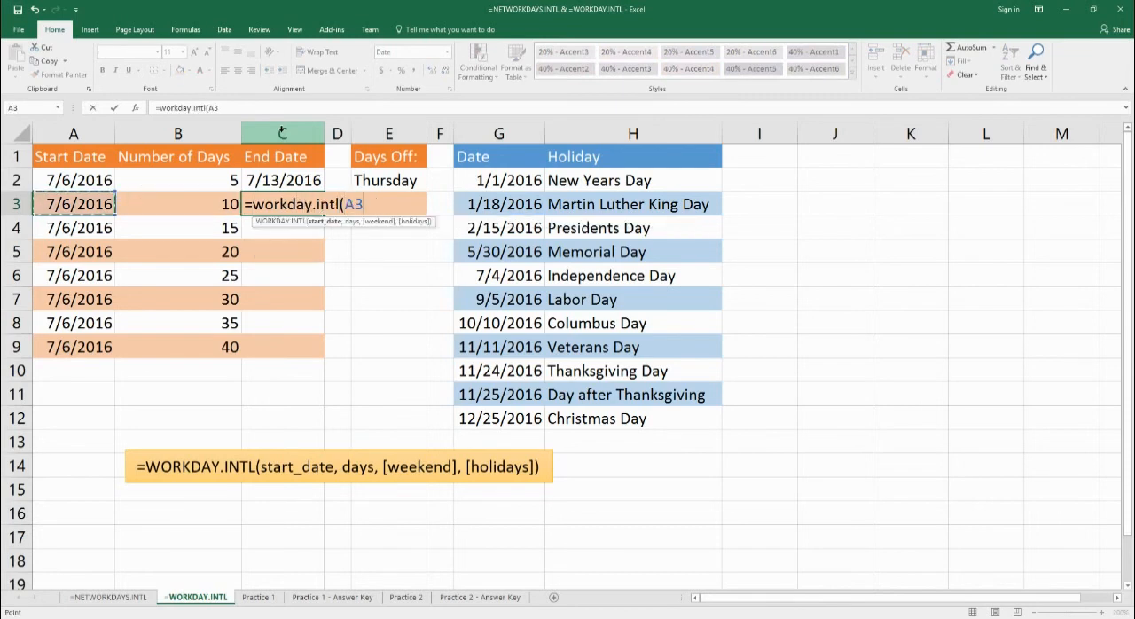
text(,)
key(Left)
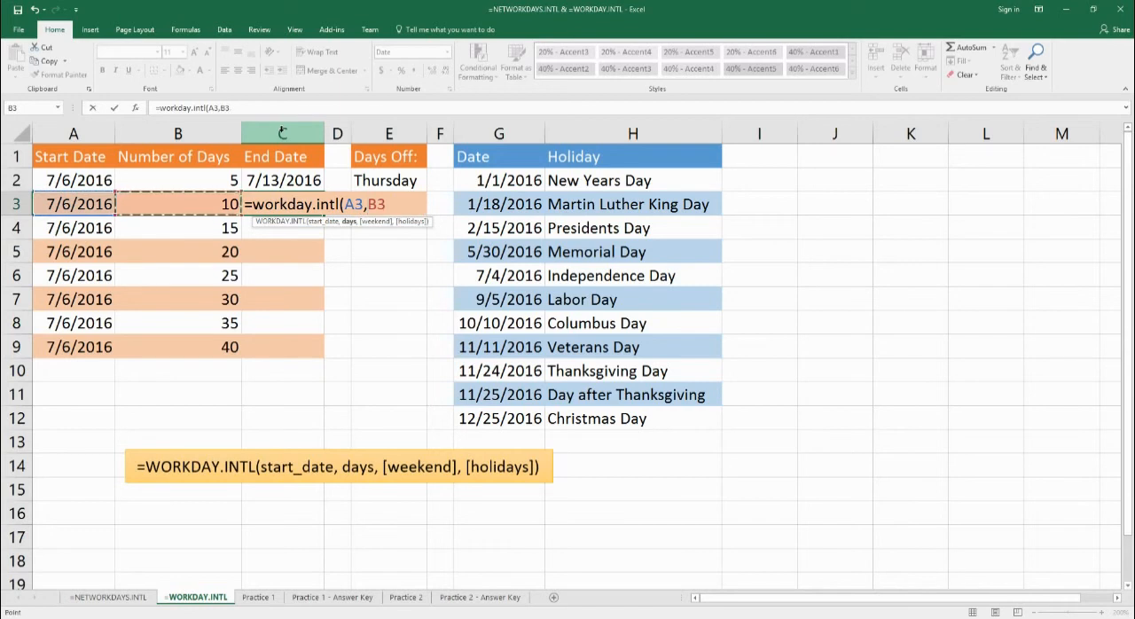
Complete the C3 end date formula with weekend code 6 and the row-locked holiday range g$2:g$12.
text(,6)
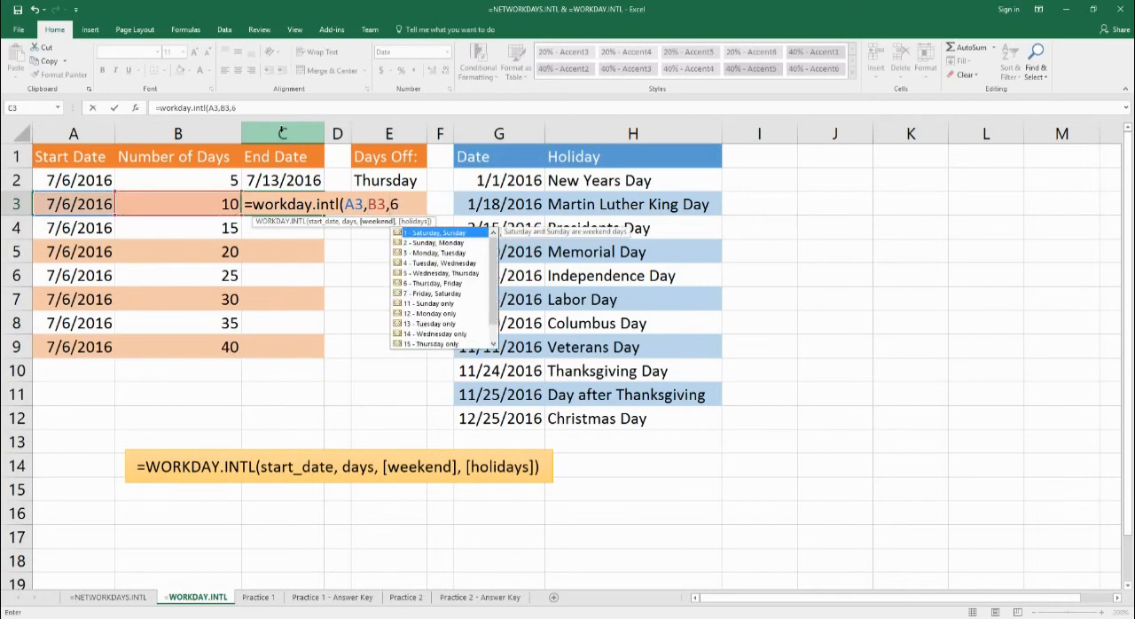
text(,)
text(g$)
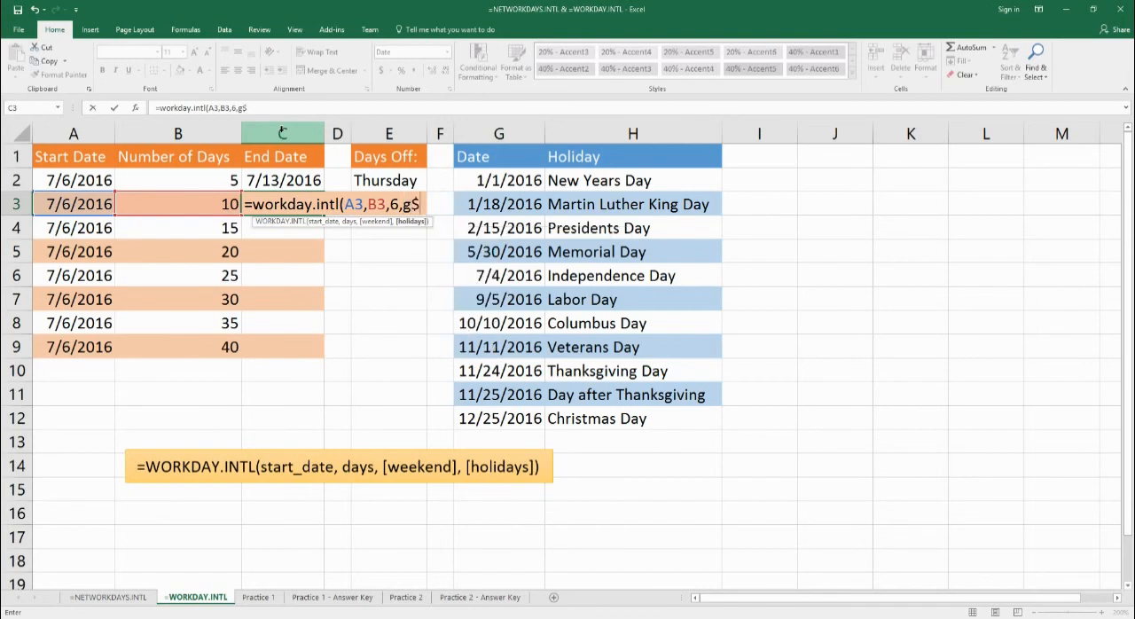
text(2:g$12))
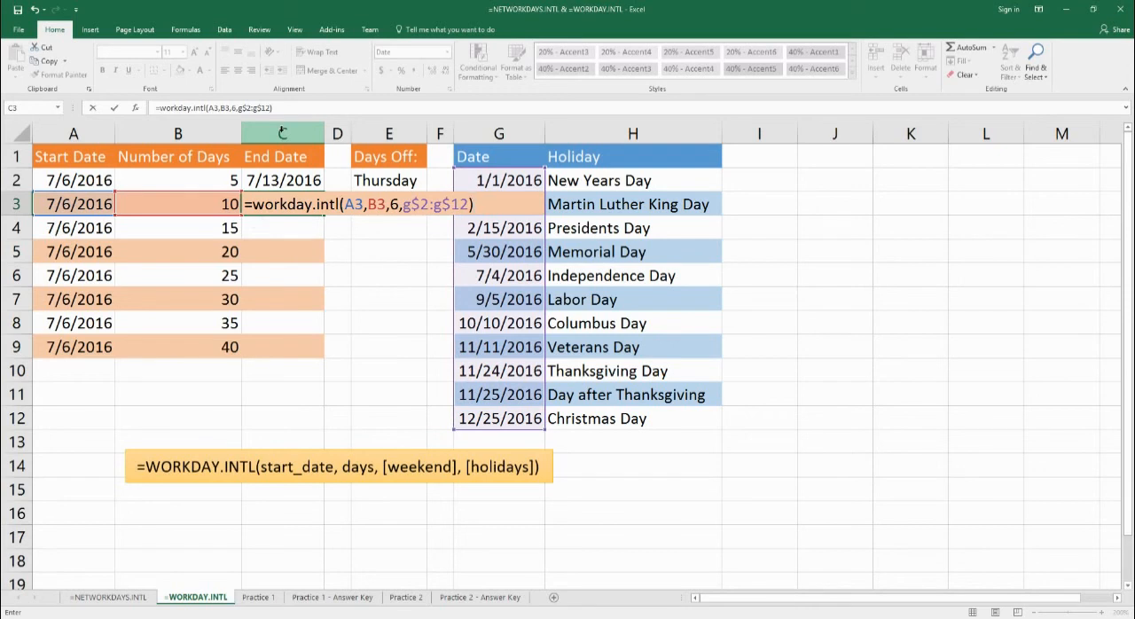
key(Return)
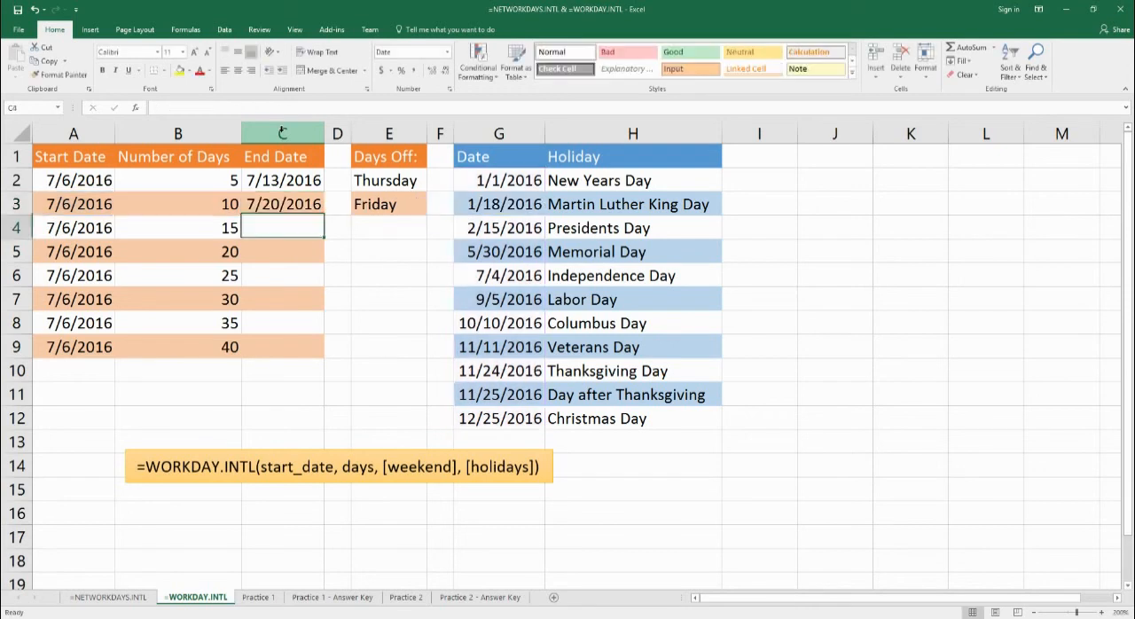
Fill the end date formula from C2 down through C9.
drag(280, 185, 326, 358)
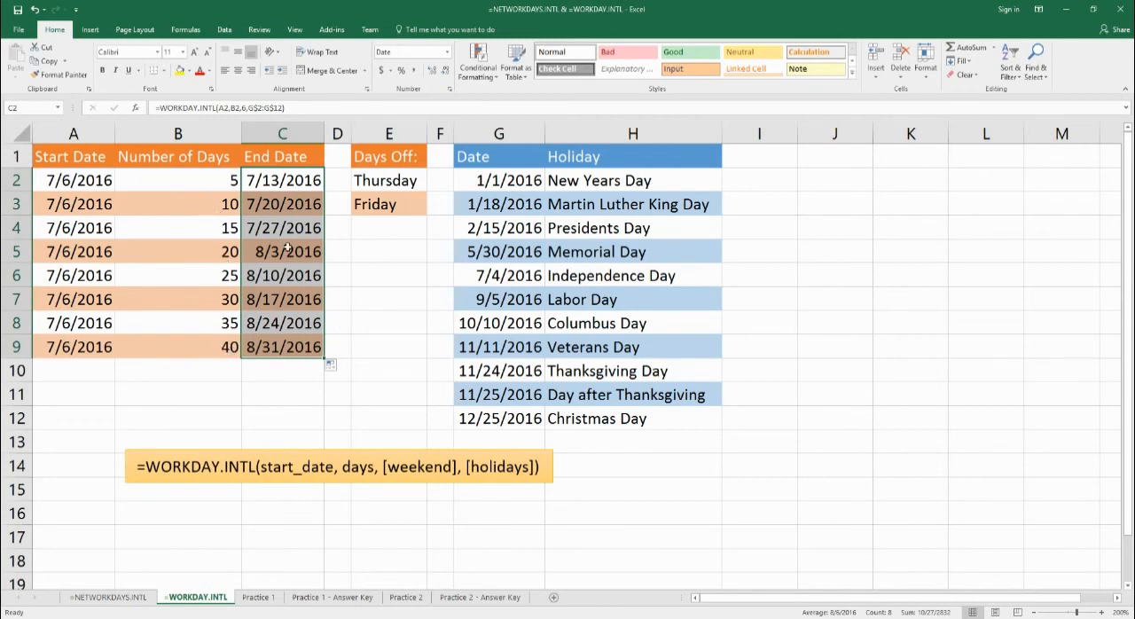
click(384, 292)
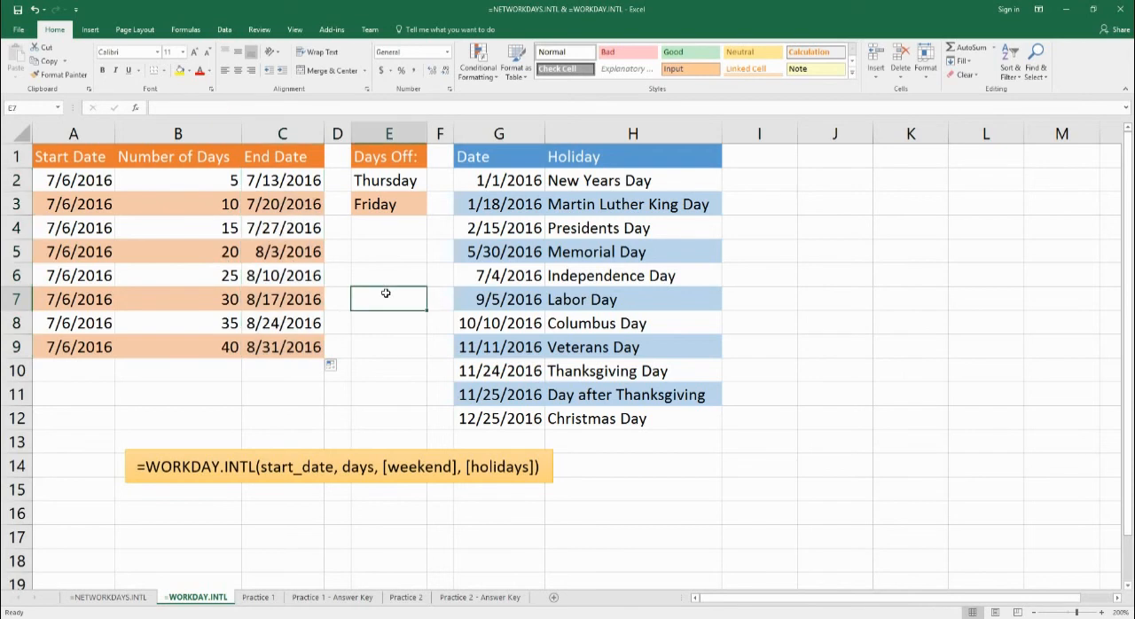
Review the Practice 1 sheet's NETWORKDAYS.INTL task, going through the Days Worked cells D2 to D5 for each days-off case.
click(259, 598)
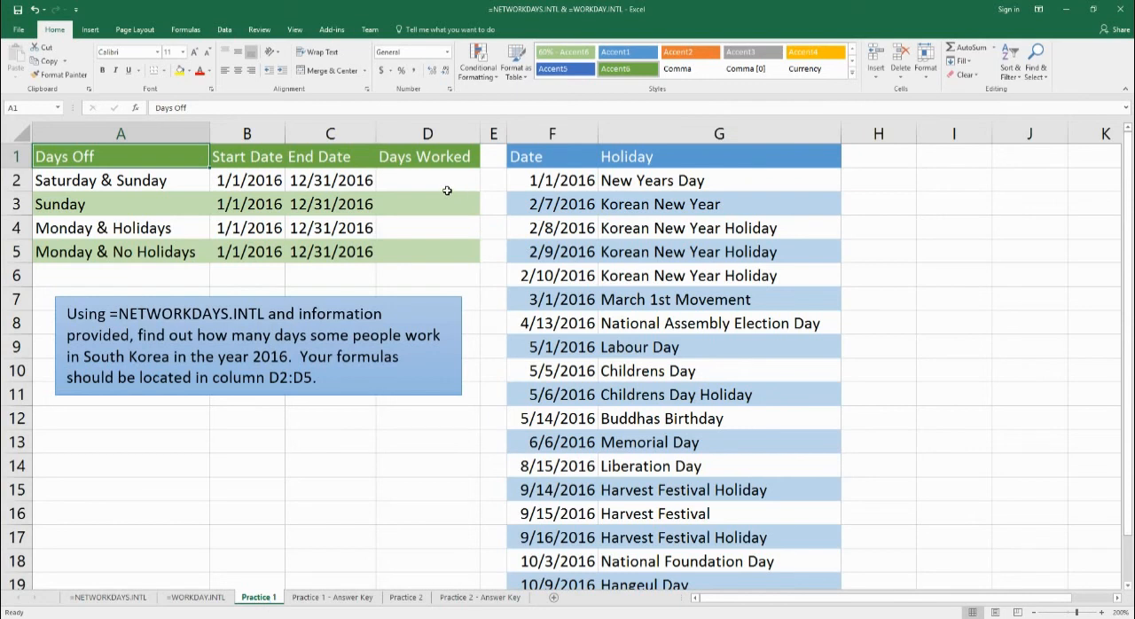
click(414, 191)
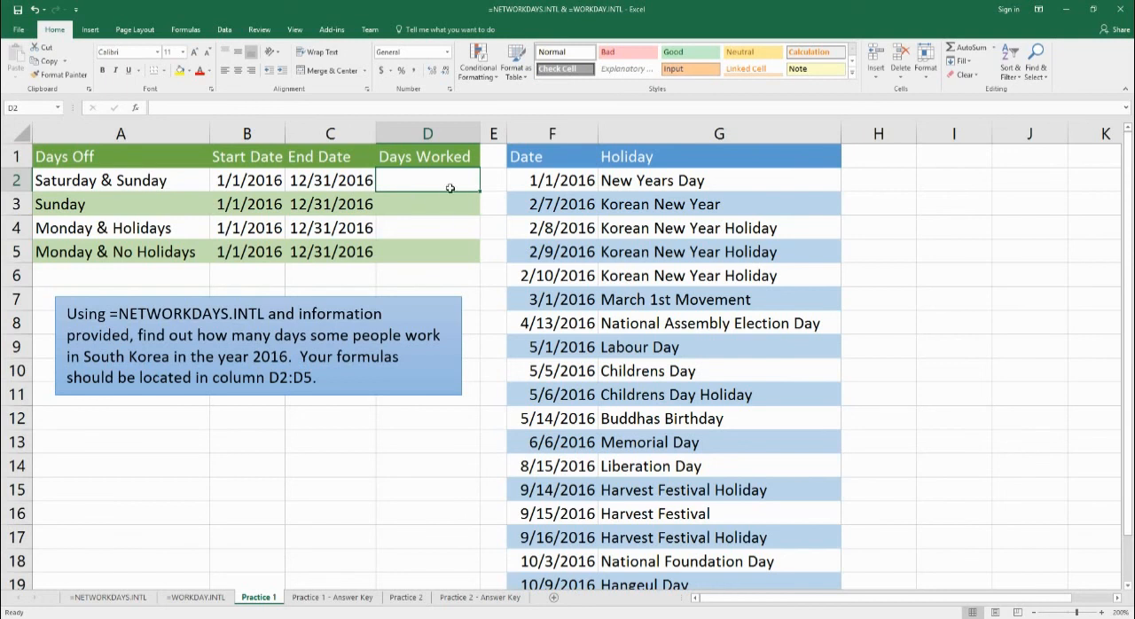
click(452, 210)
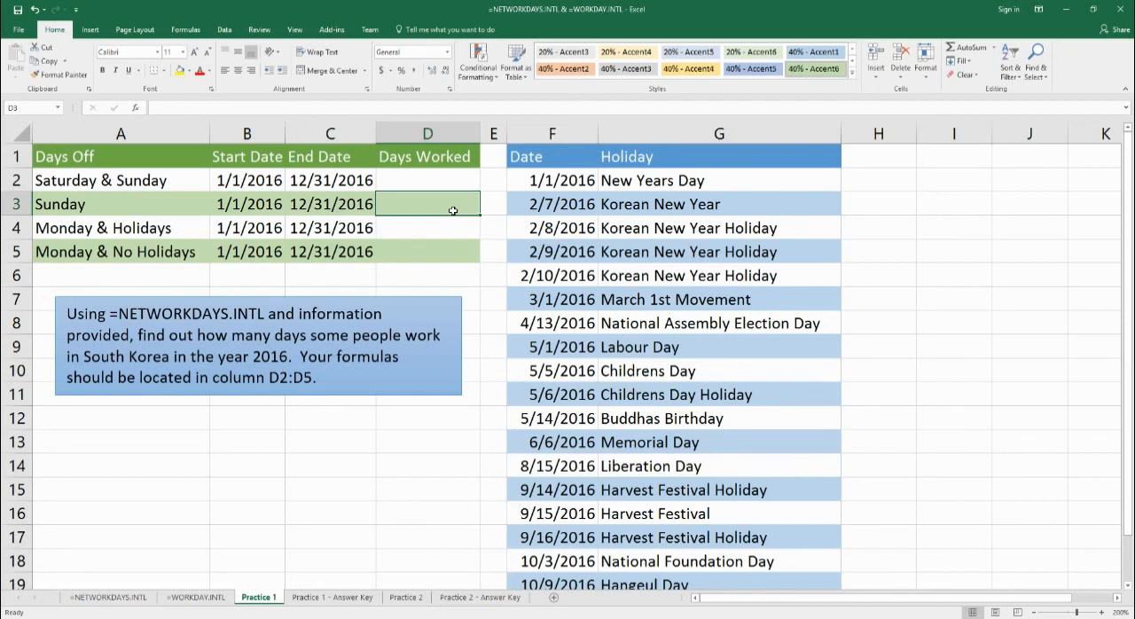
click(450, 234)
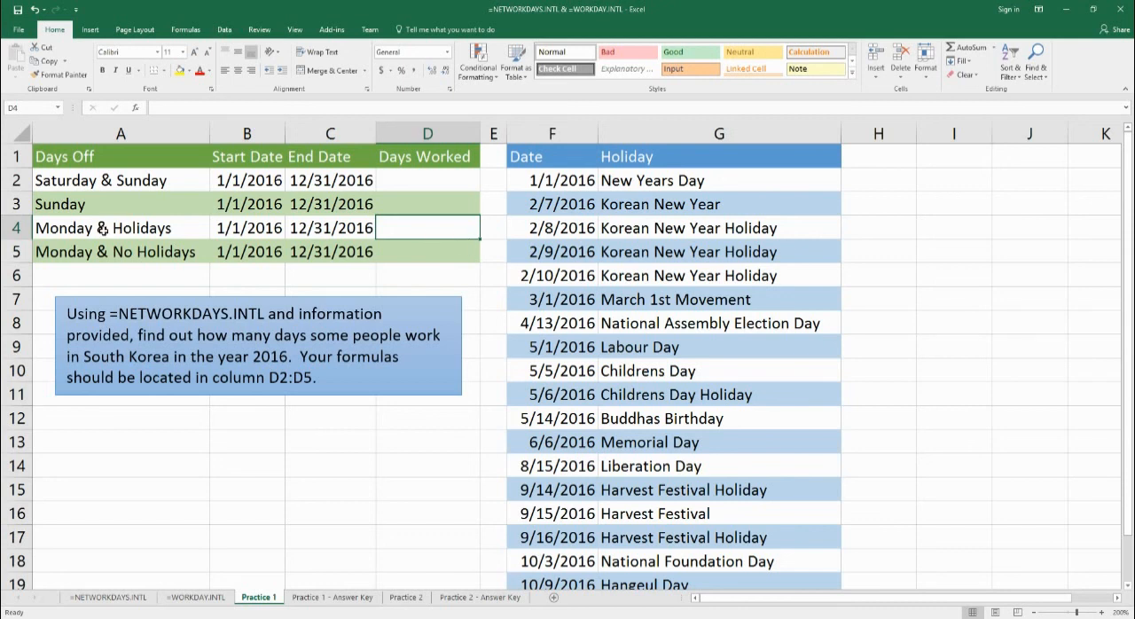
click(434, 253)
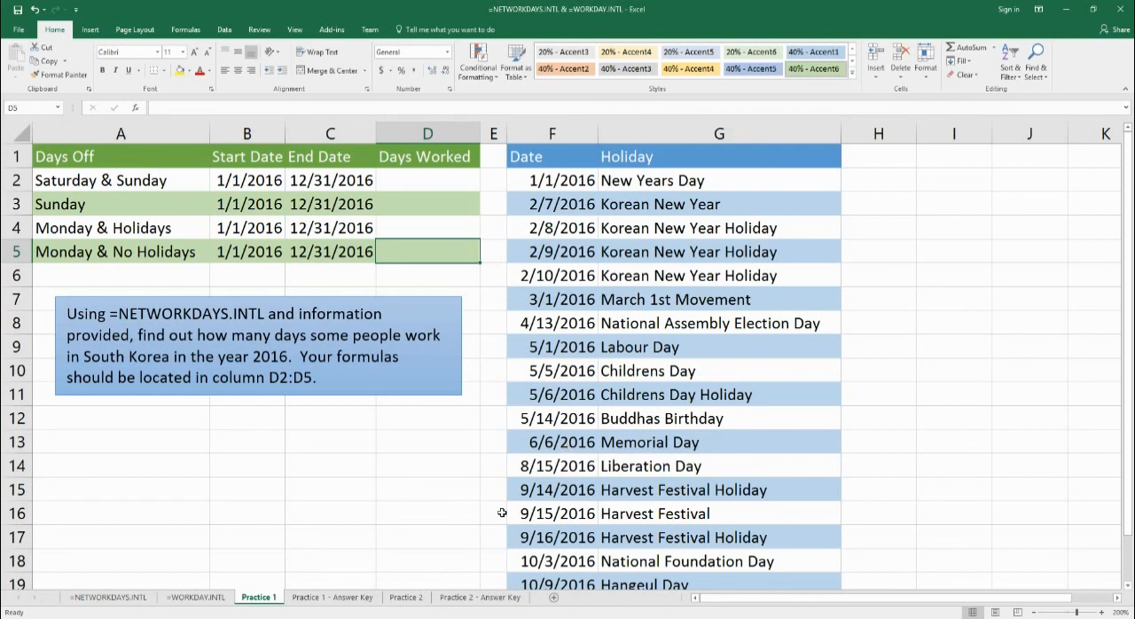
Review the Practice 2 sheet's WORKDAY.INTL task and select its End Date cell F2.
click(417, 600)
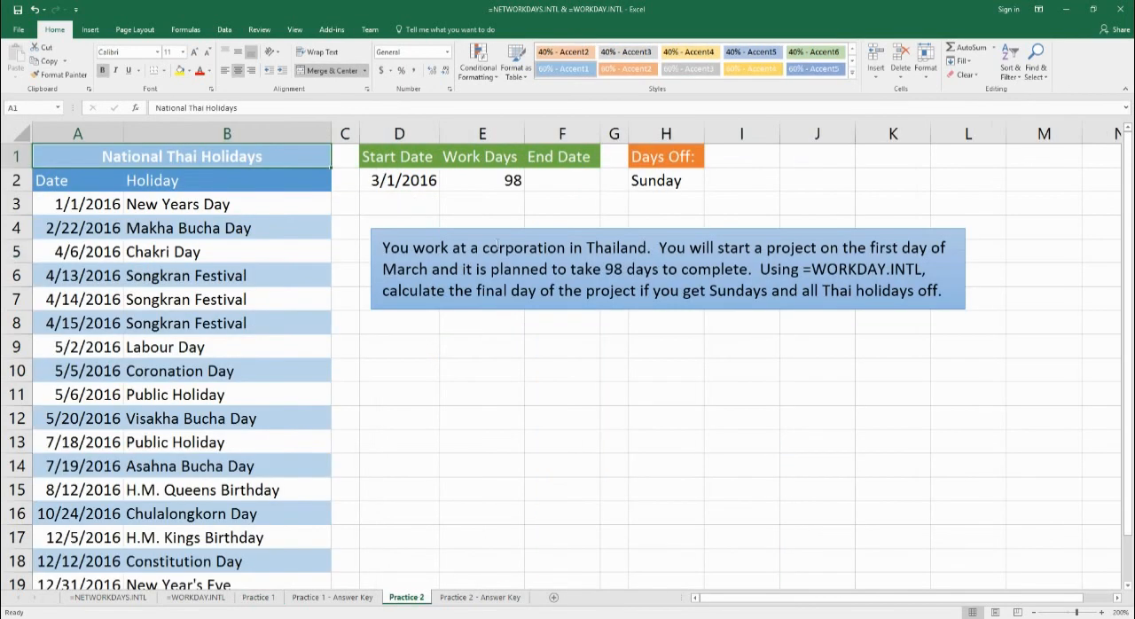
click(569, 188)
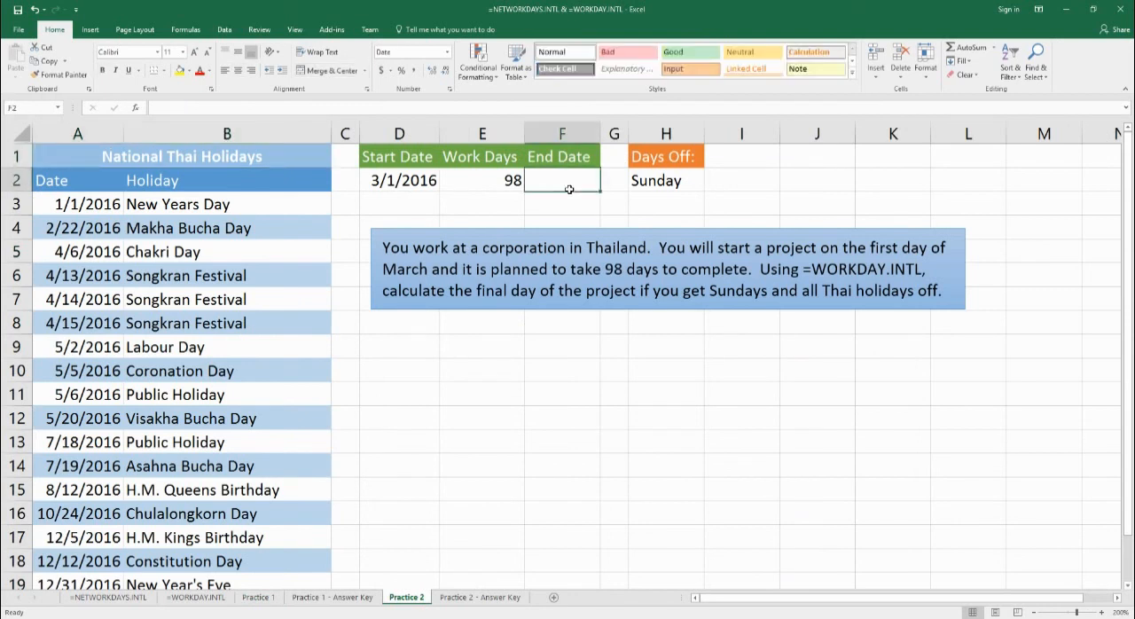